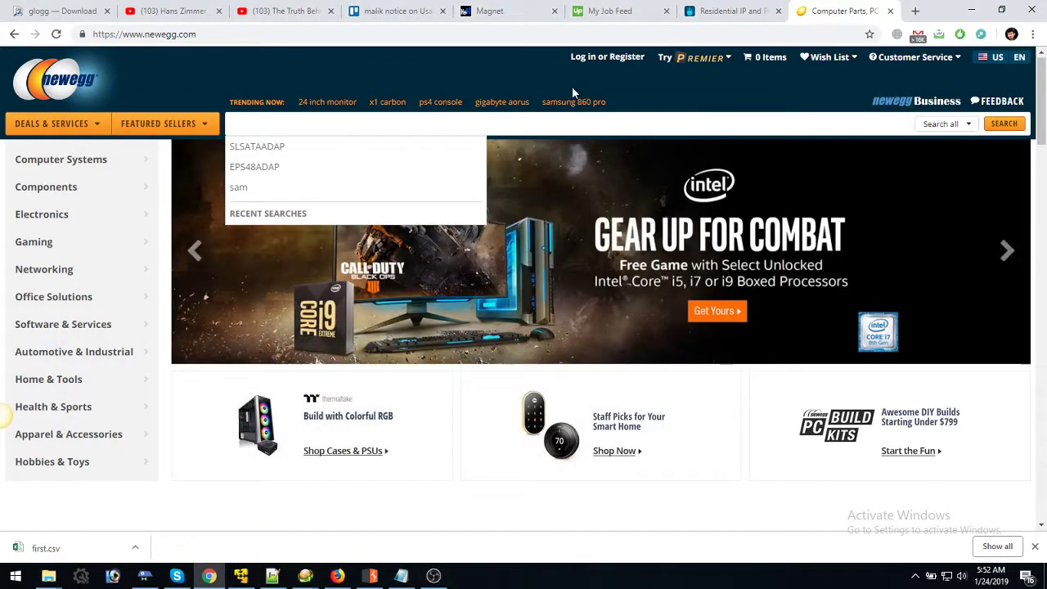
Search the Start menu for Windscribe, then dismiss the search to return to Newegg
left_click(15, 577)
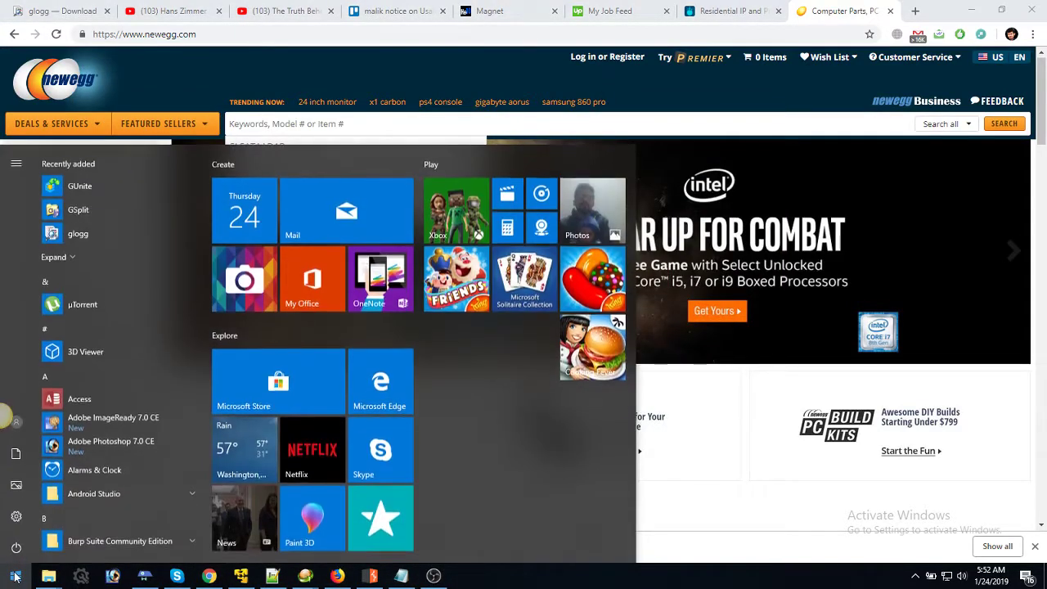
type("win")
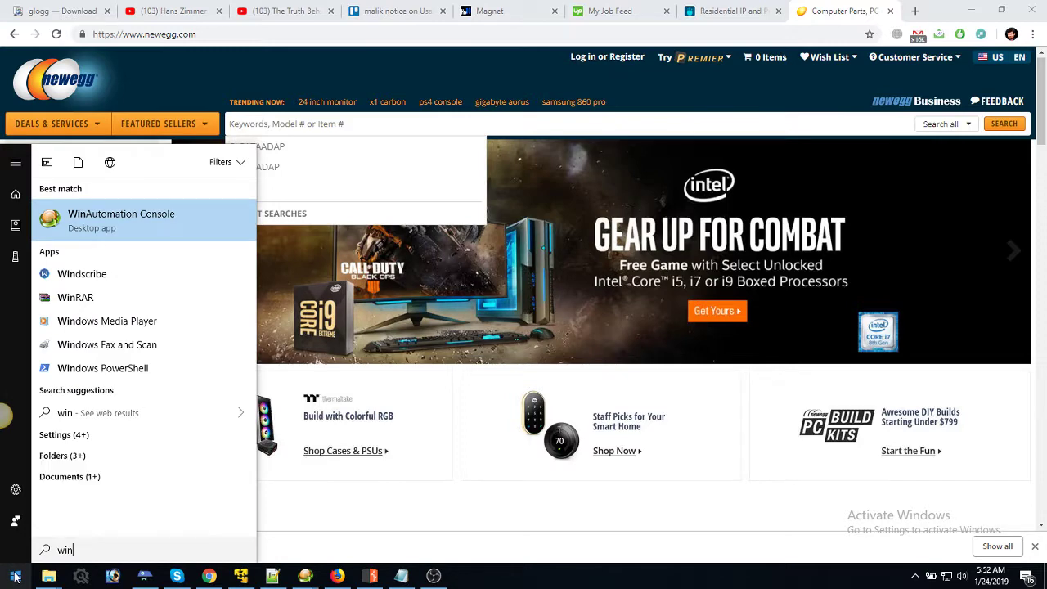
type("ds")
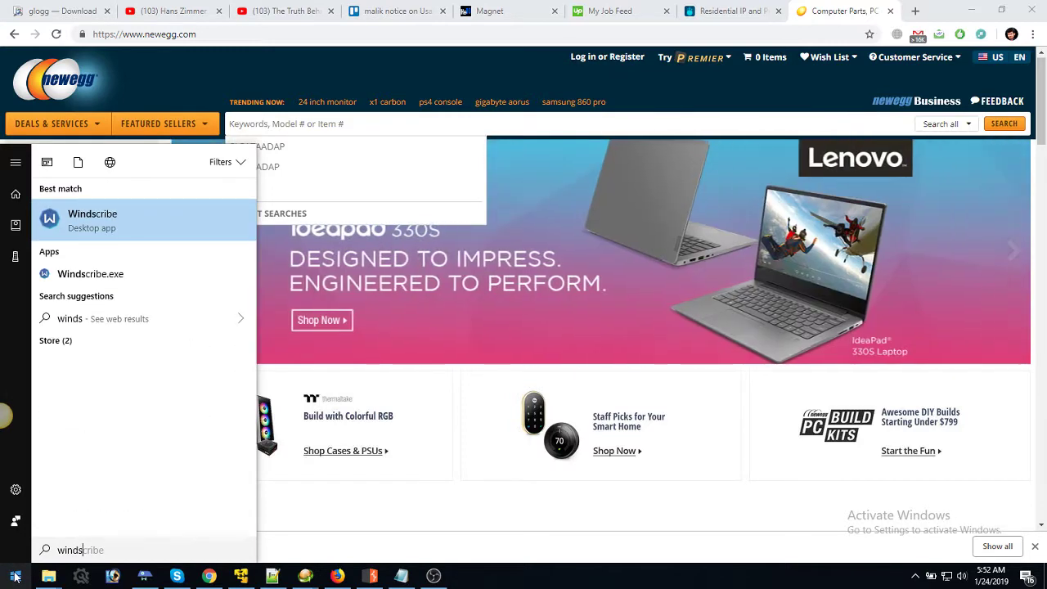
left_click(363, 80)
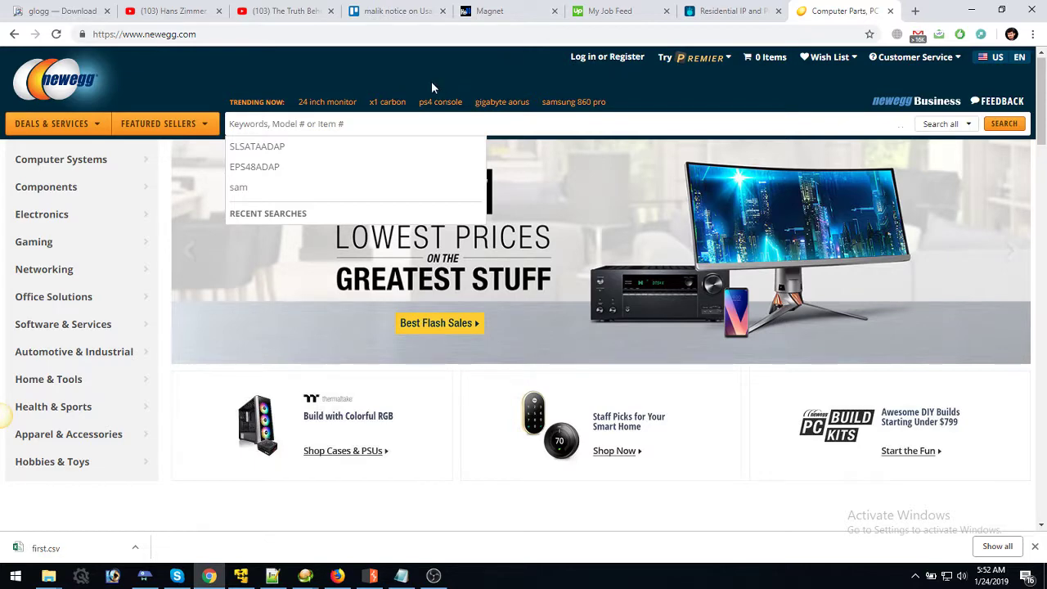
Visit the Luminati tab, then Ctrl+Tab back to the Newegg computer parts page
left_click(725, 10)
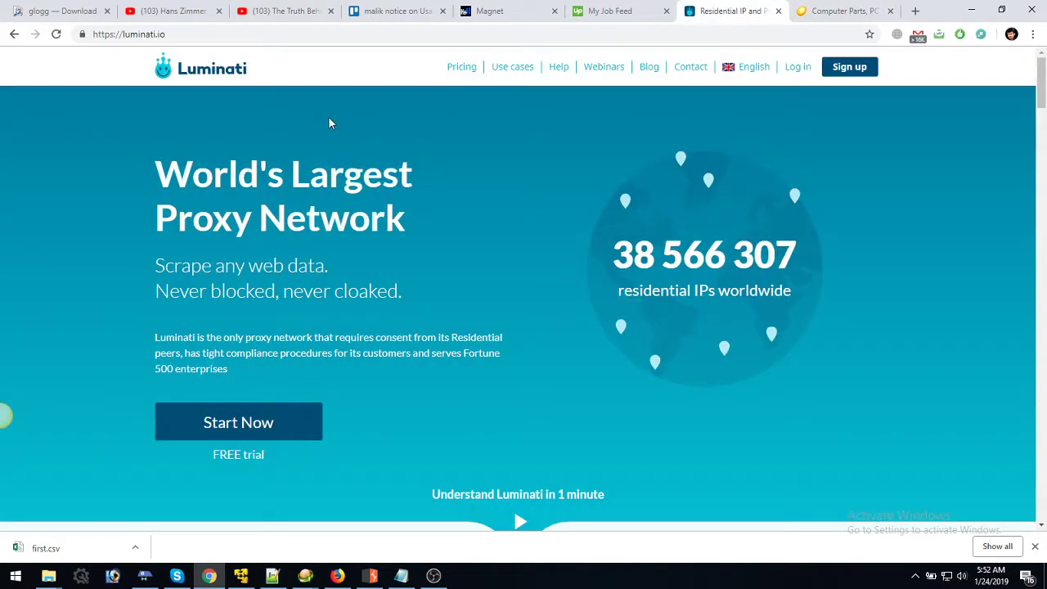
key("ctrl+Tab")
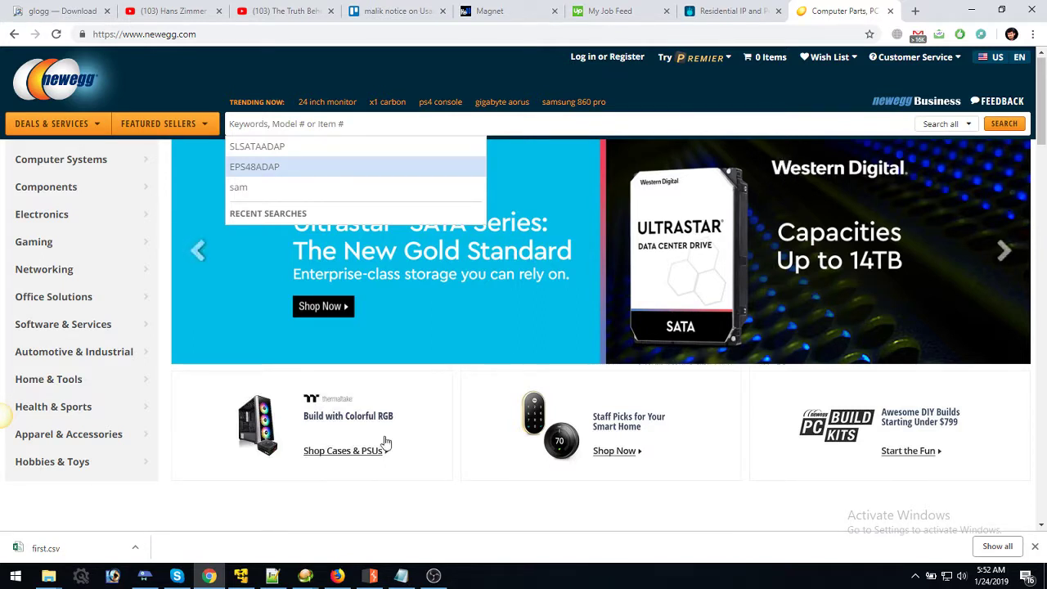
Launch Hotspot Shield from a 'hots' Start-menu search and minimize it without connecting
left_click(2, 579)
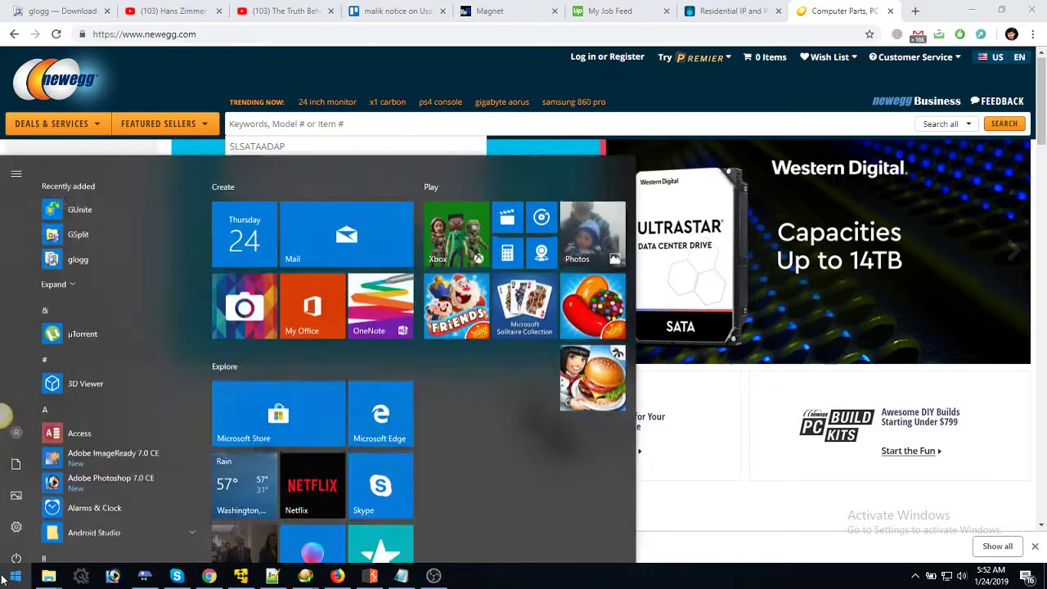
key("Escape")
type("hot")
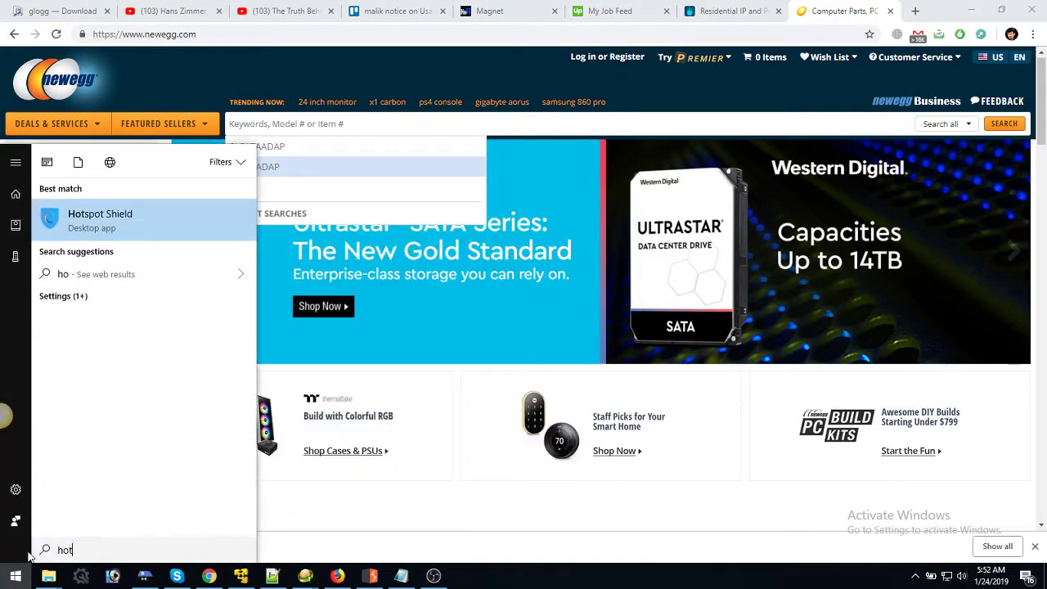
type("s")
key("Escape")
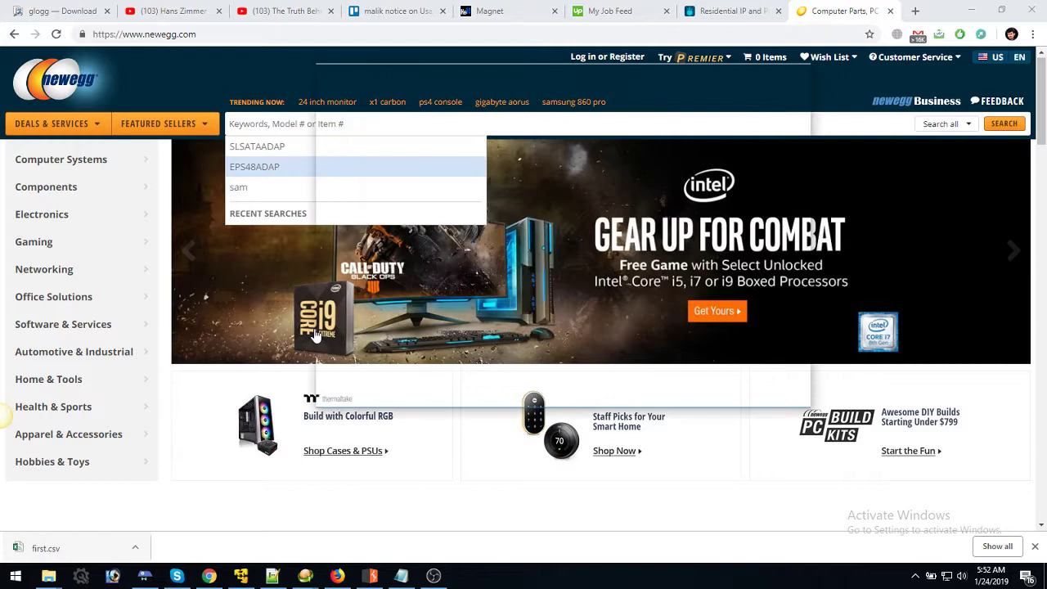
left_click(560, 136)
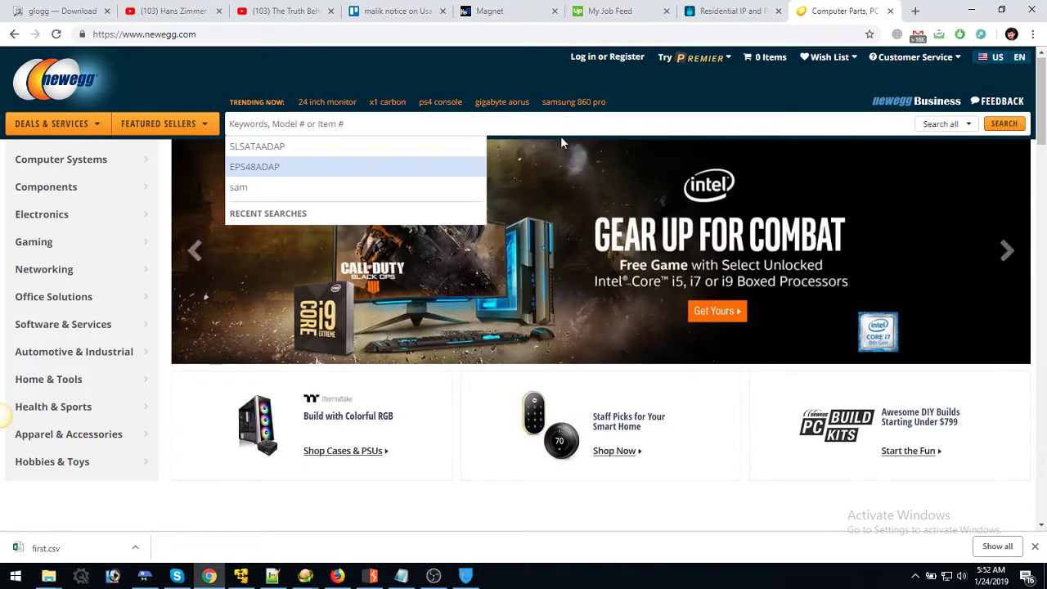
left_click(465, 575)
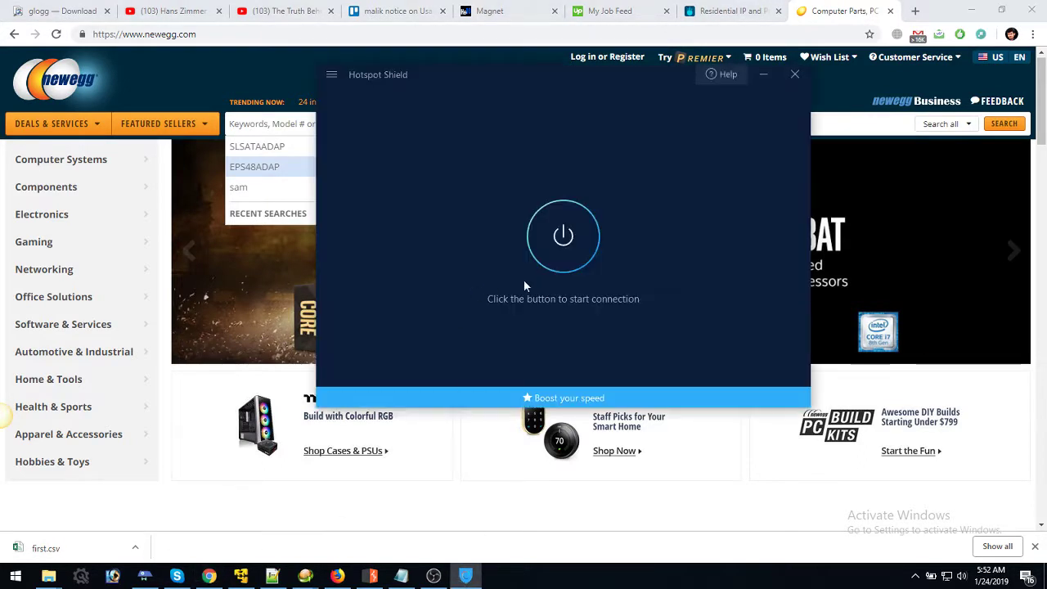
left_click(465, 576)
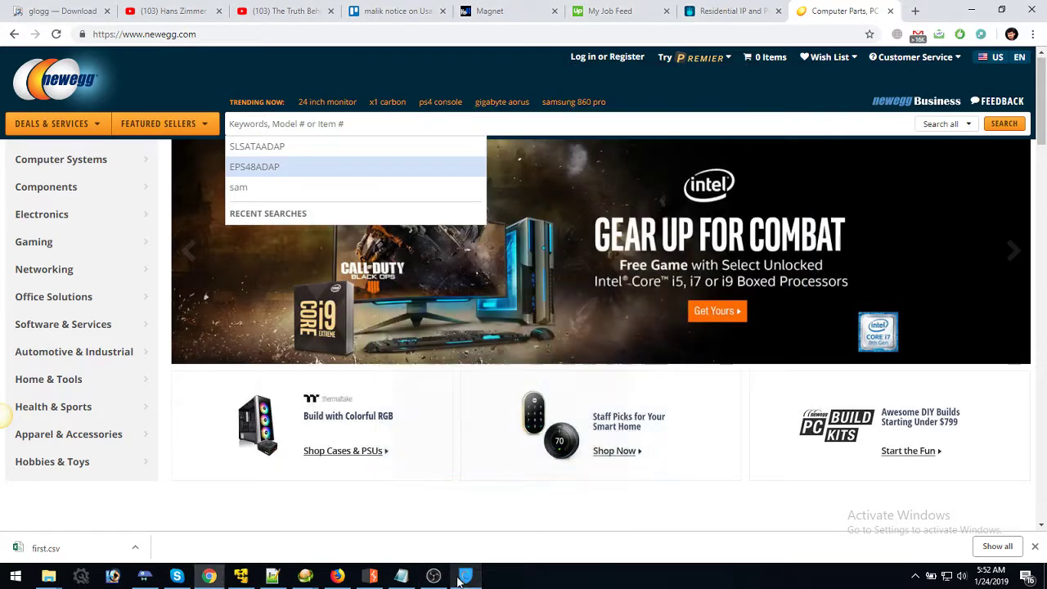
In the virtual machine, reposition the Windscribe and UBot Studio windows
left_click(240, 575)
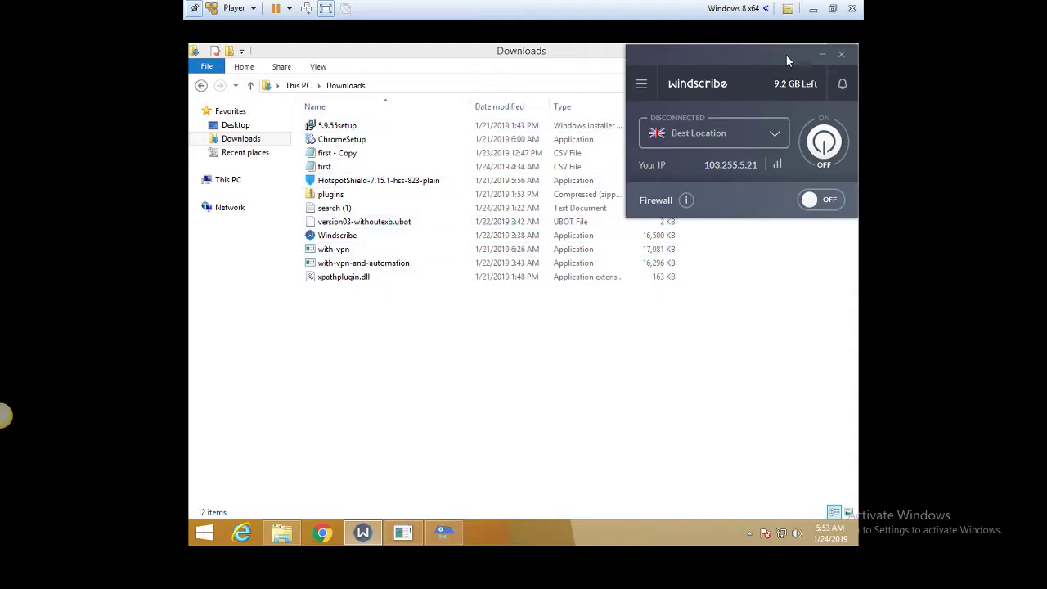
left_click_drag(785, 54, 773, 50)
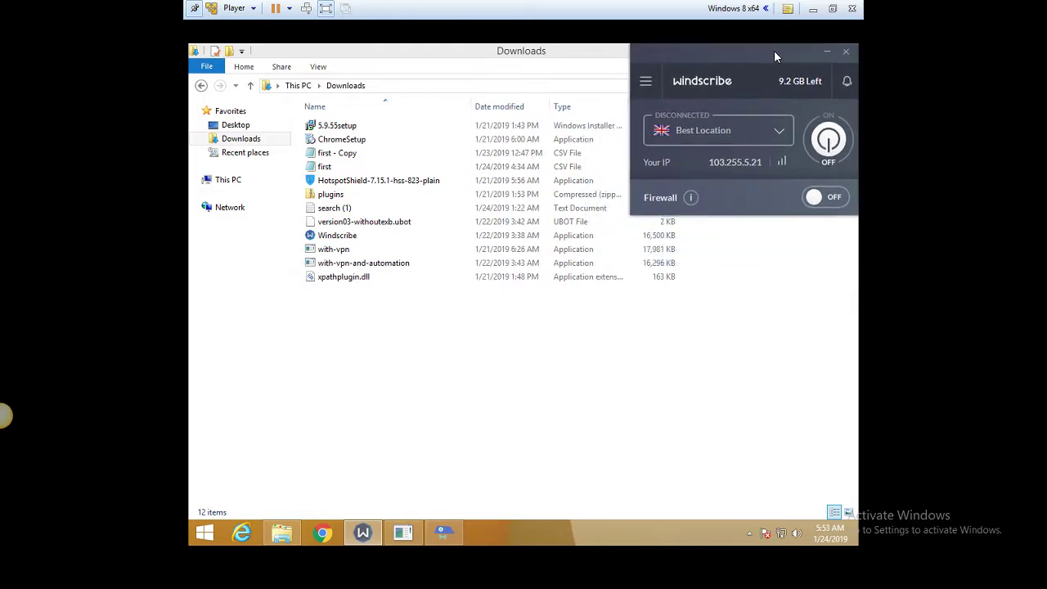
left_click(442, 533)
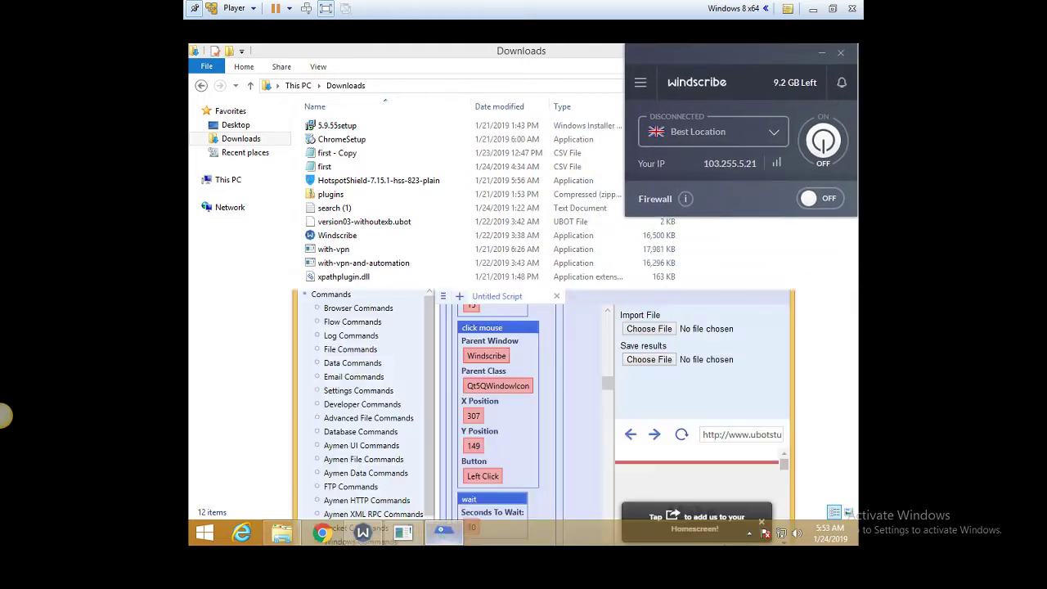
left_click_drag(593, 237, 516, 161)
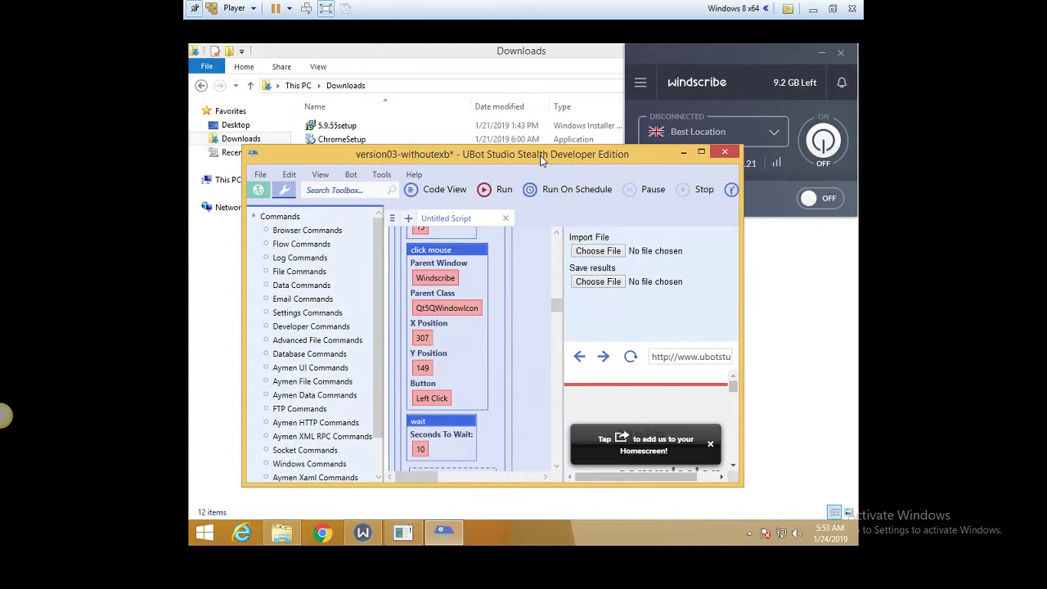
Edit the click mouse command and capture Windscribe's power-button position with the Ctrl wizard
right_click(449, 252)
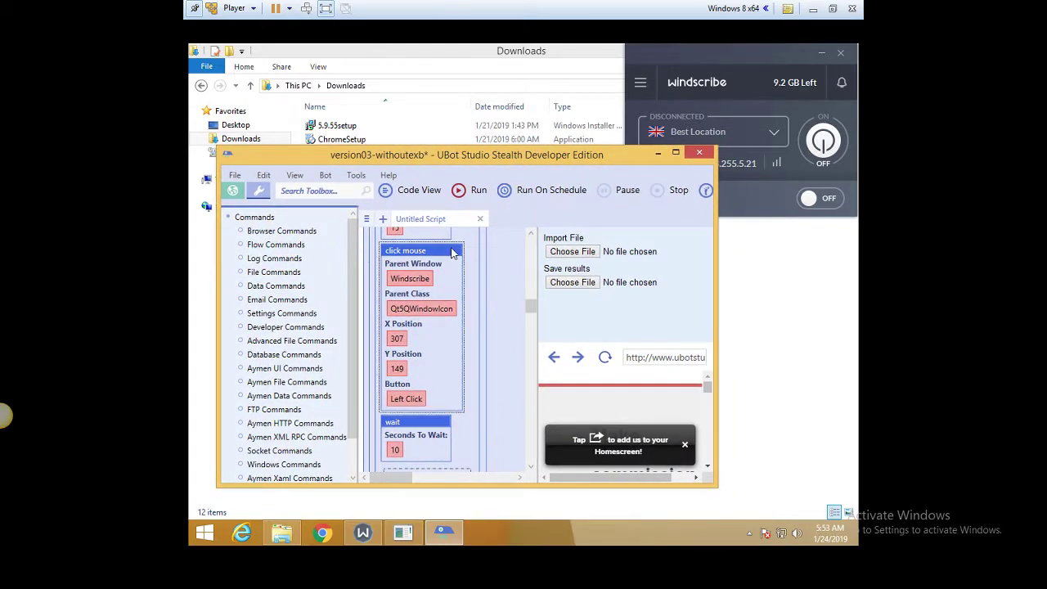
left_click(476, 258)
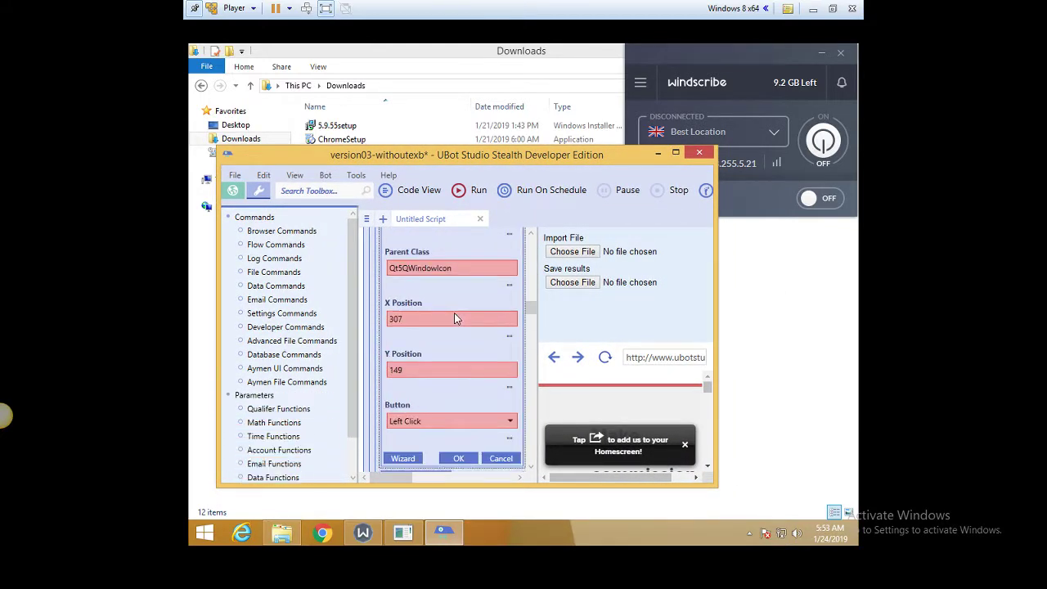
left_click(405, 458)
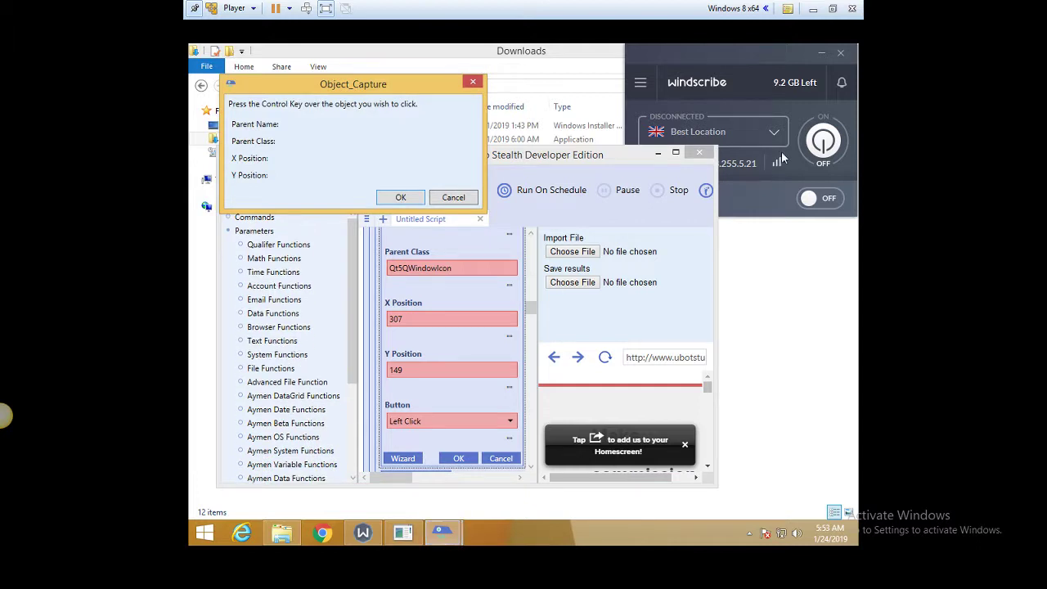
key("ctrl")
key("ctrl")
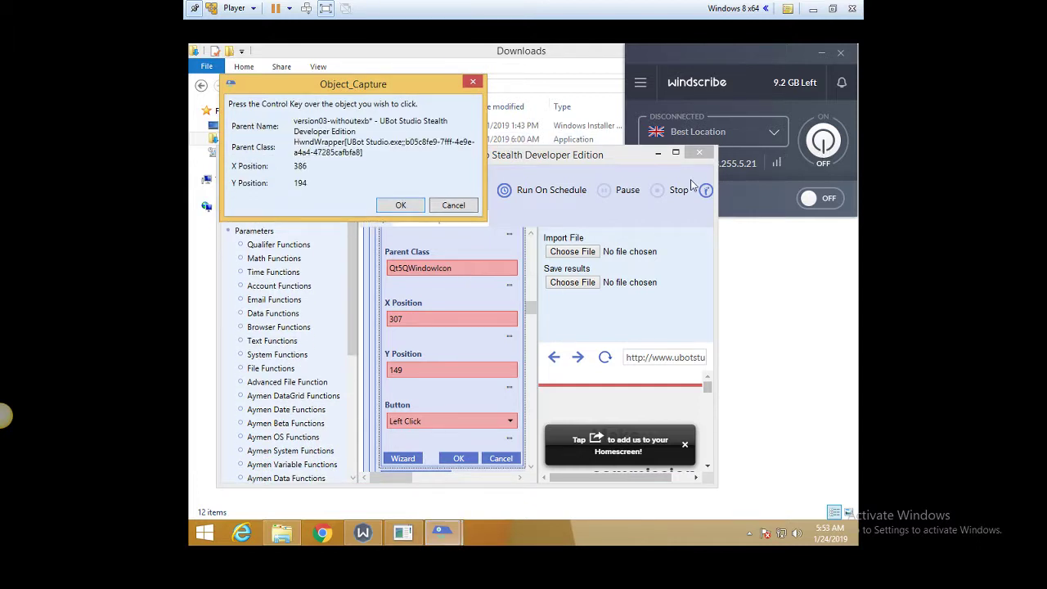
key("ctrl")
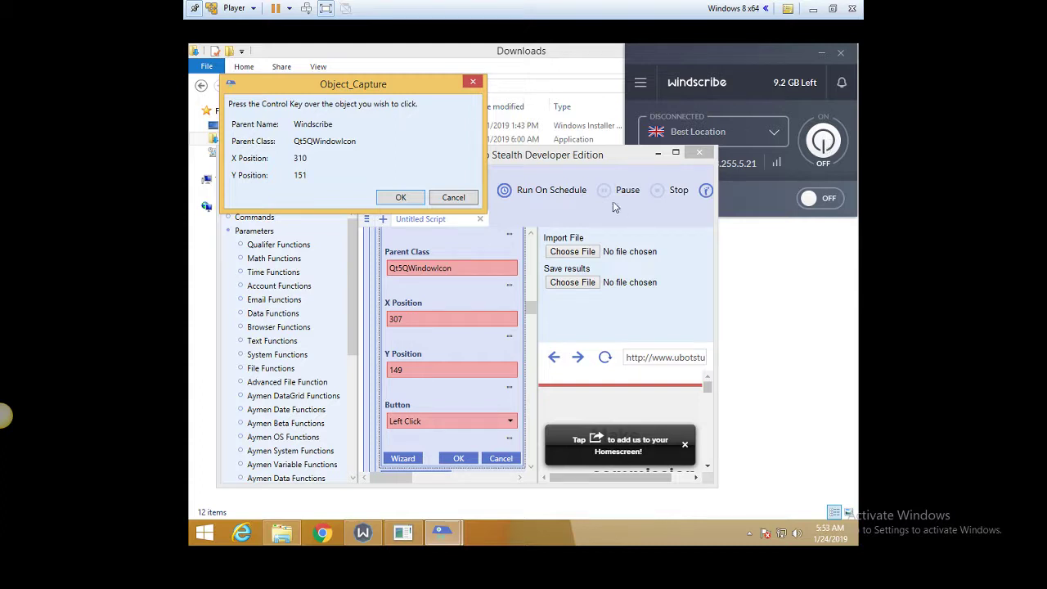
Save the click mouse command with the captured coordinates and test-run it alone
left_click(400, 197)
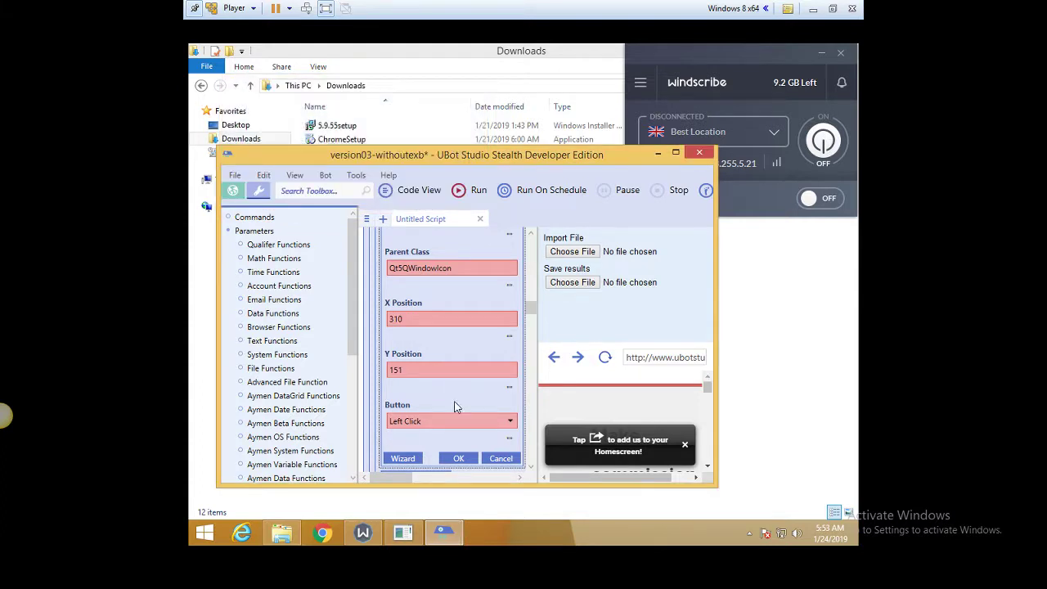
left_click(459, 459)
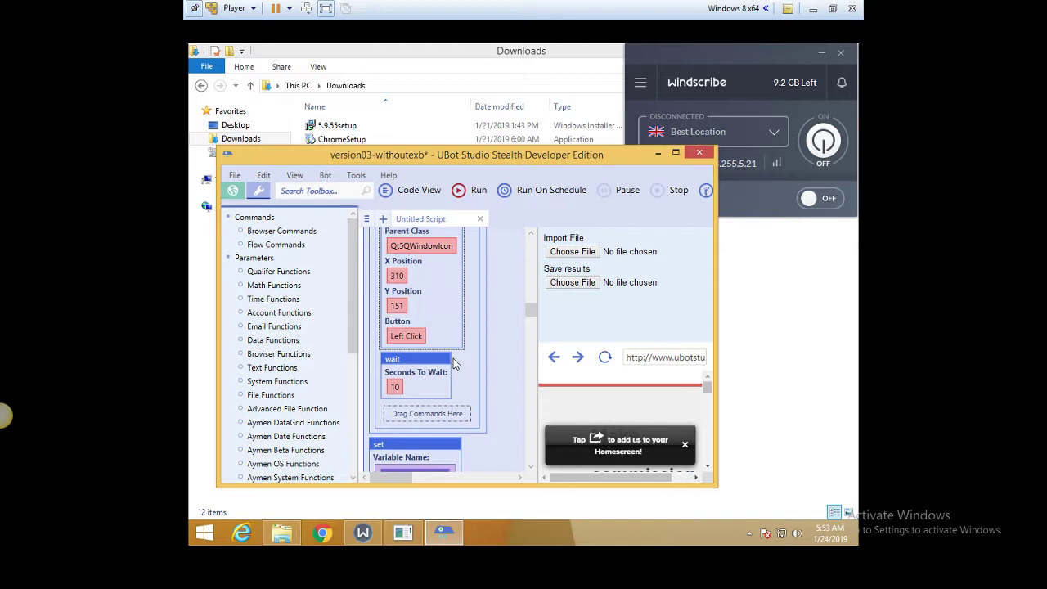
right_click(436, 249)
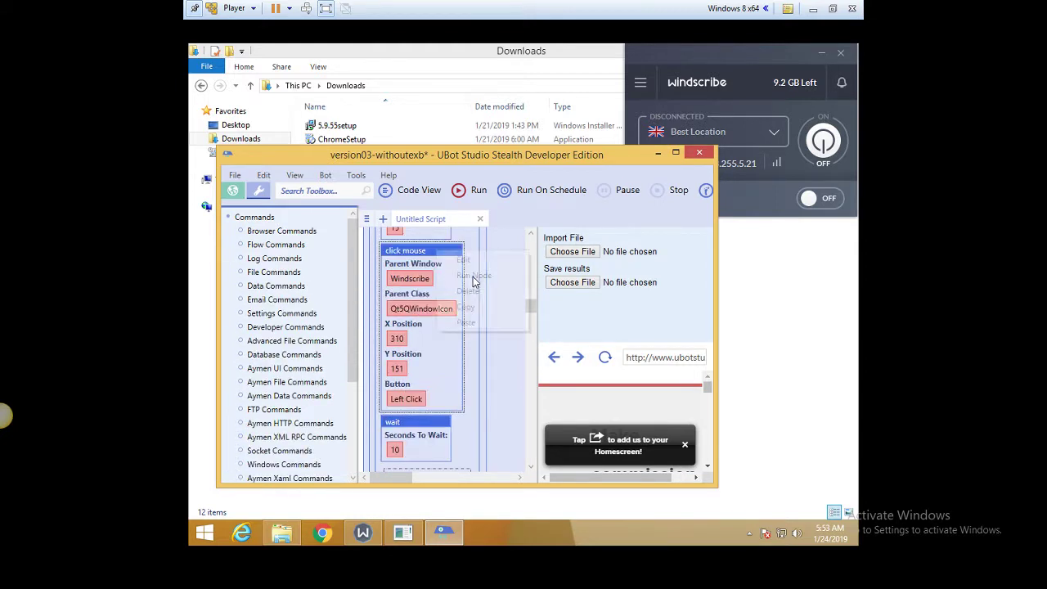
left_click(462, 273)
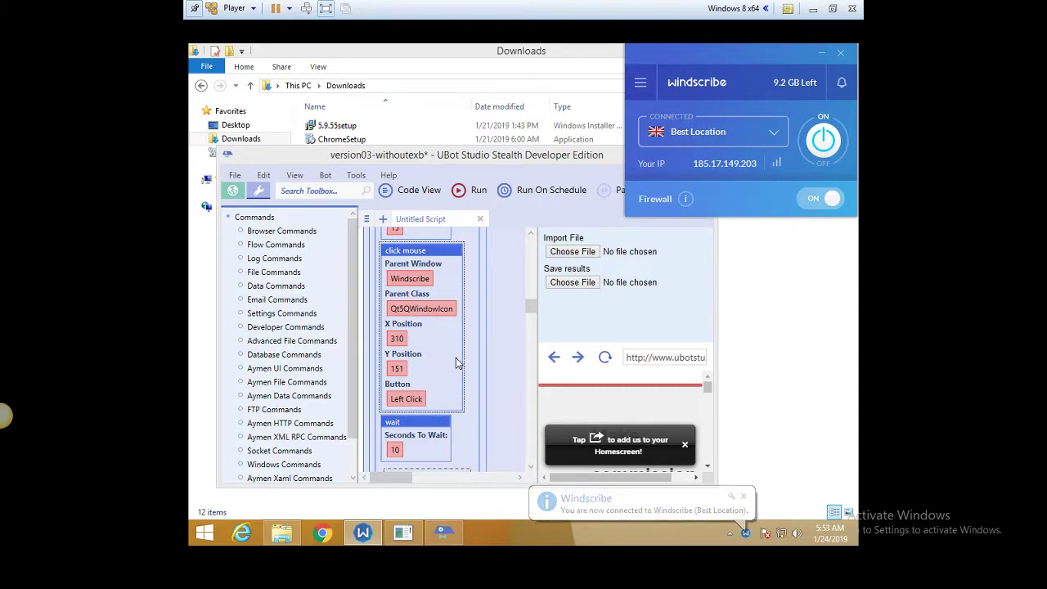
Check the host browser, then toggle Windscribe off and back on for a new IP
left_click(813, 10)
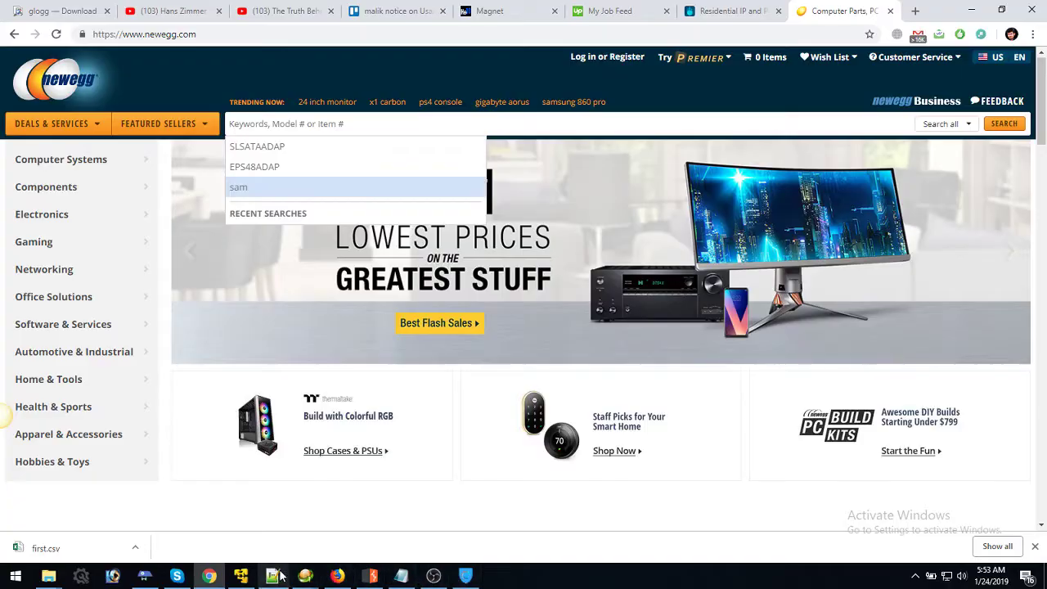
left_click(241, 575)
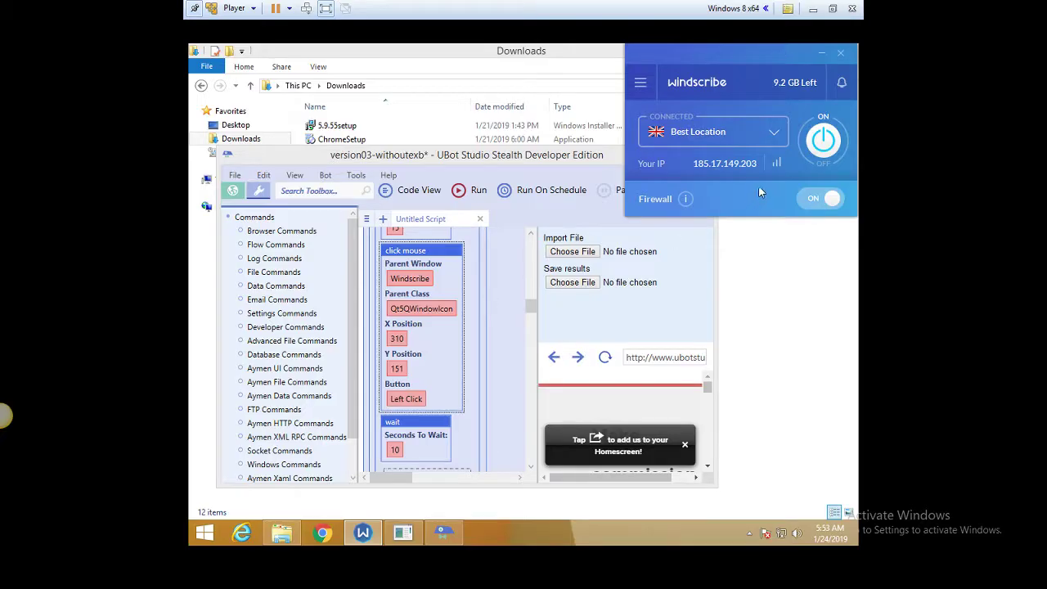
left_click(819, 154)
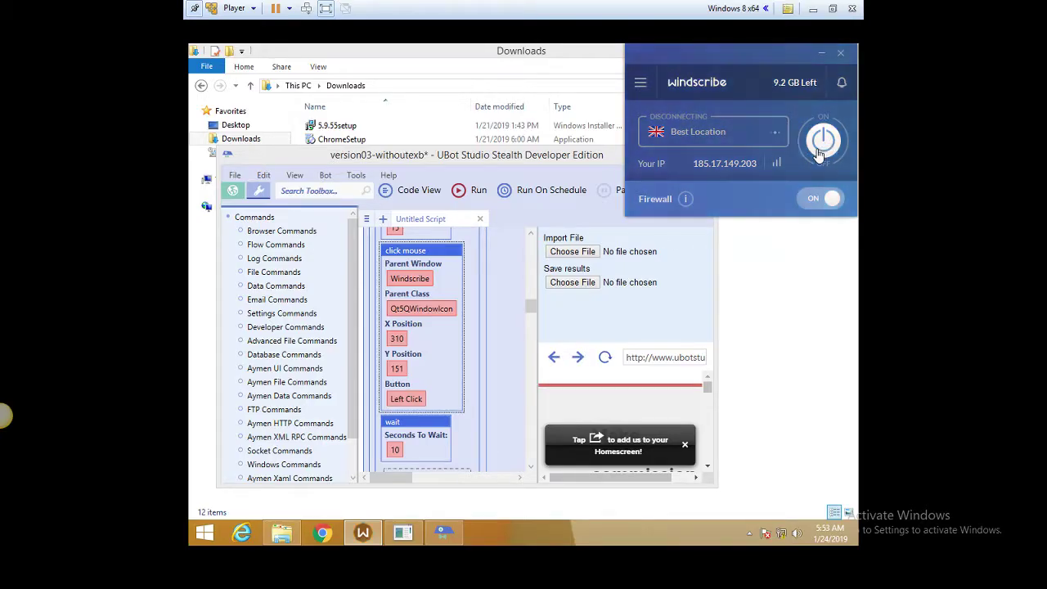
left_click(821, 143)
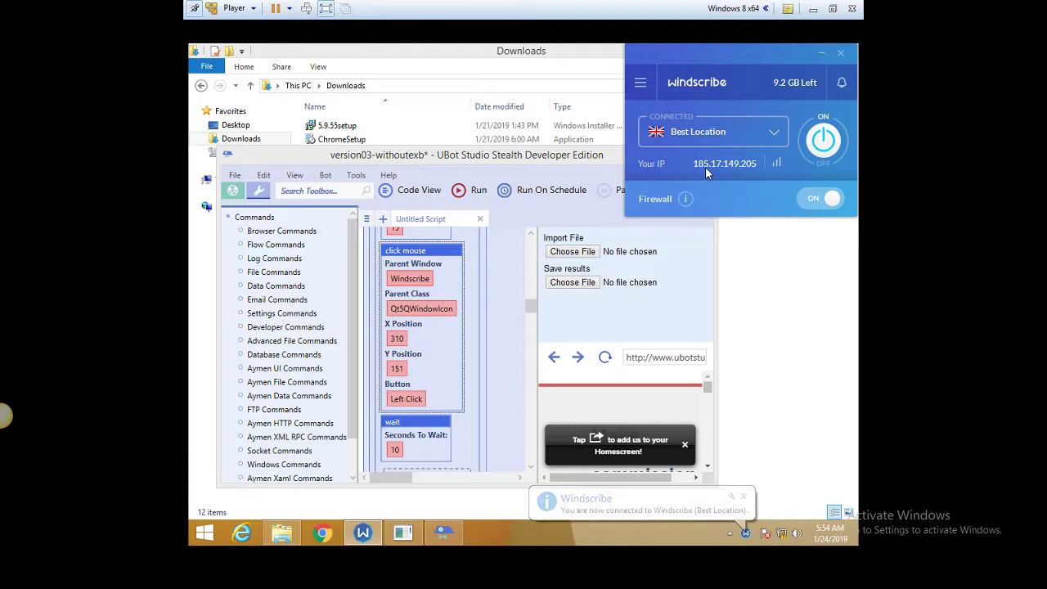
Maximize UBot Studio and expand the $comparison and $division blocks of the #first_counter check
left_click(592, 165)
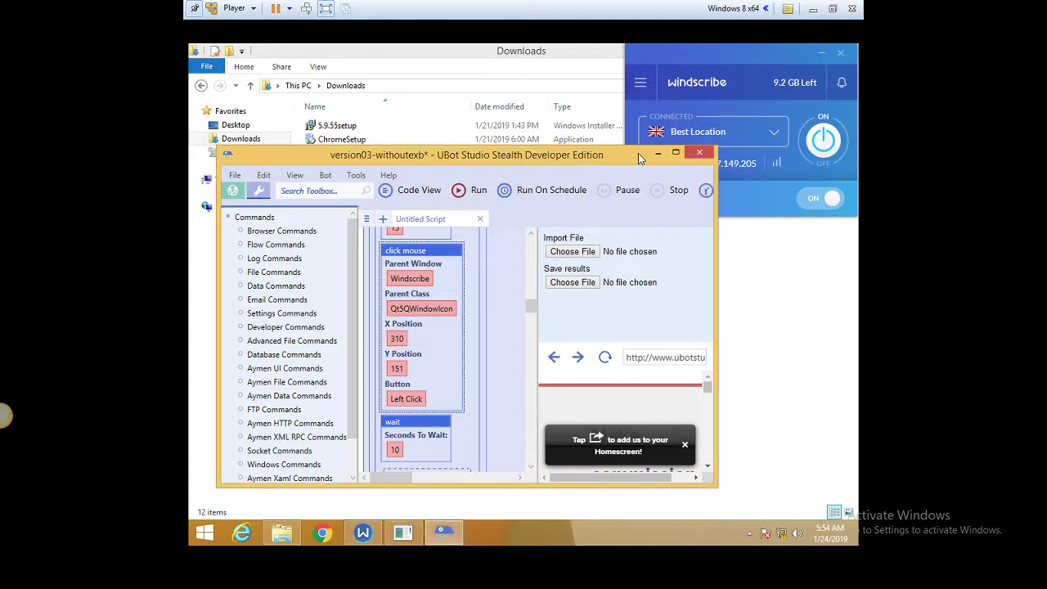
scroll(507, 303, "down", 1)
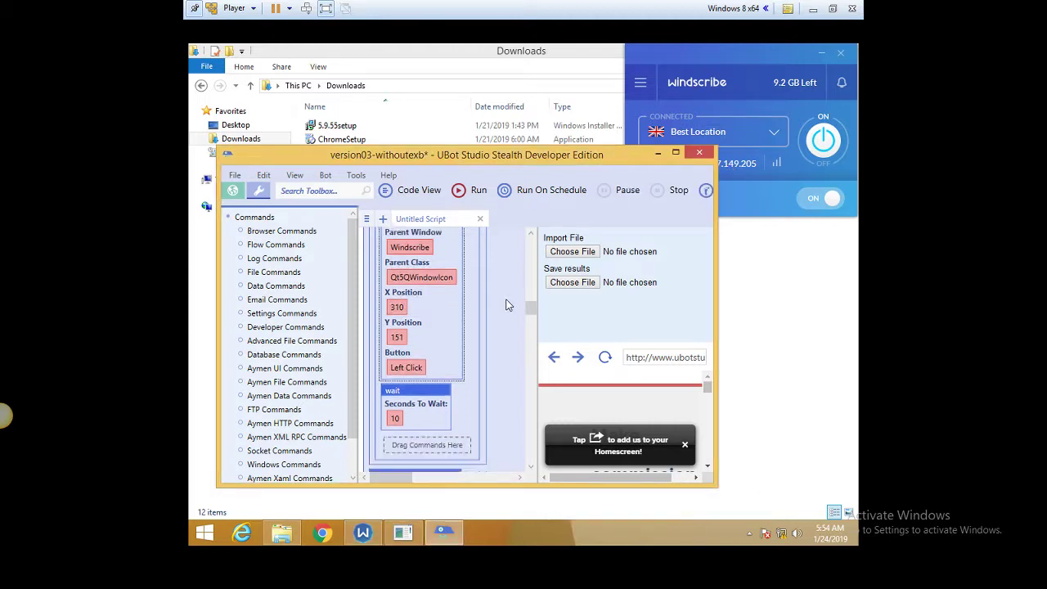
left_click(675, 153)
scroll(456, 250, "up", 1)
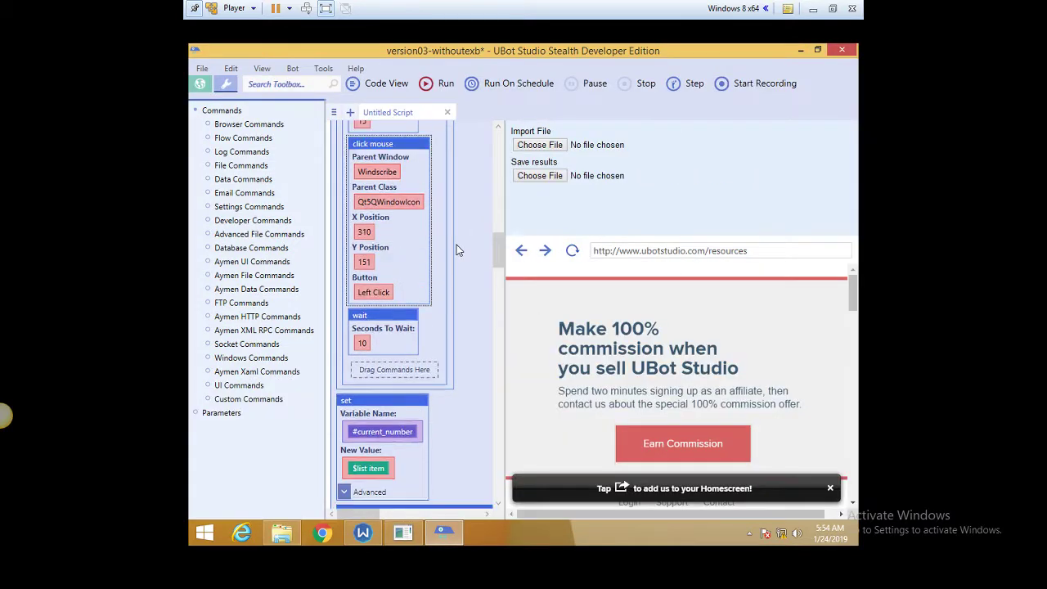
scroll(457, 245, "up", 3)
scroll(456, 244, "up", 3)
scroll(455, 245, "up", 3)
scroll(455, 247, "up", 3)
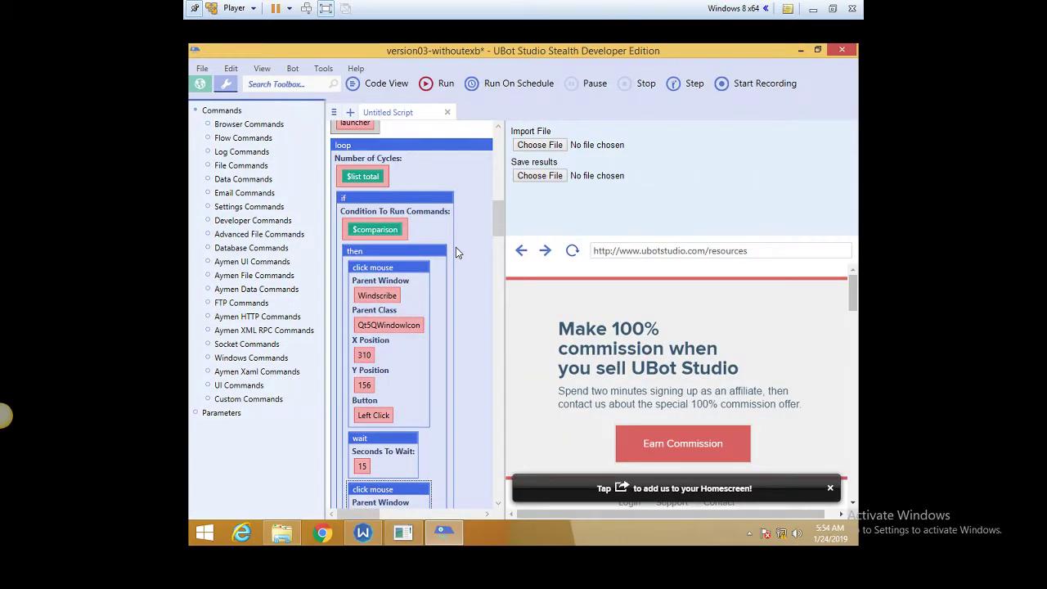
scroll(456, 247, "up", 2)
scroll(453, 244, "up", 2)
scroll(433, 233, "up", 2)
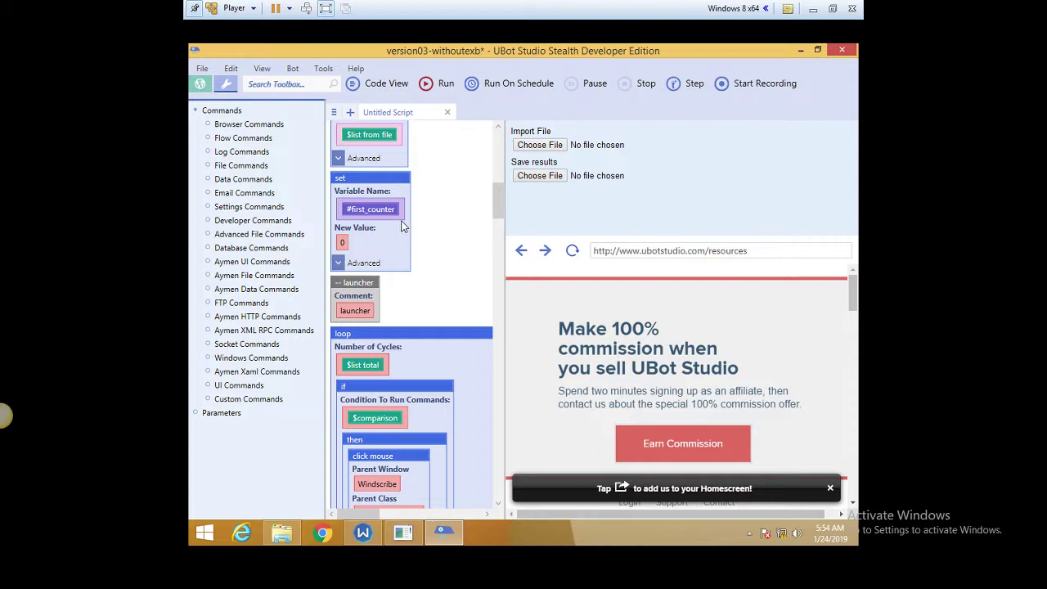
scroll(402, 226, "down", 1)
left_click(383, 358)
scroll(417, 272, "down", 2)
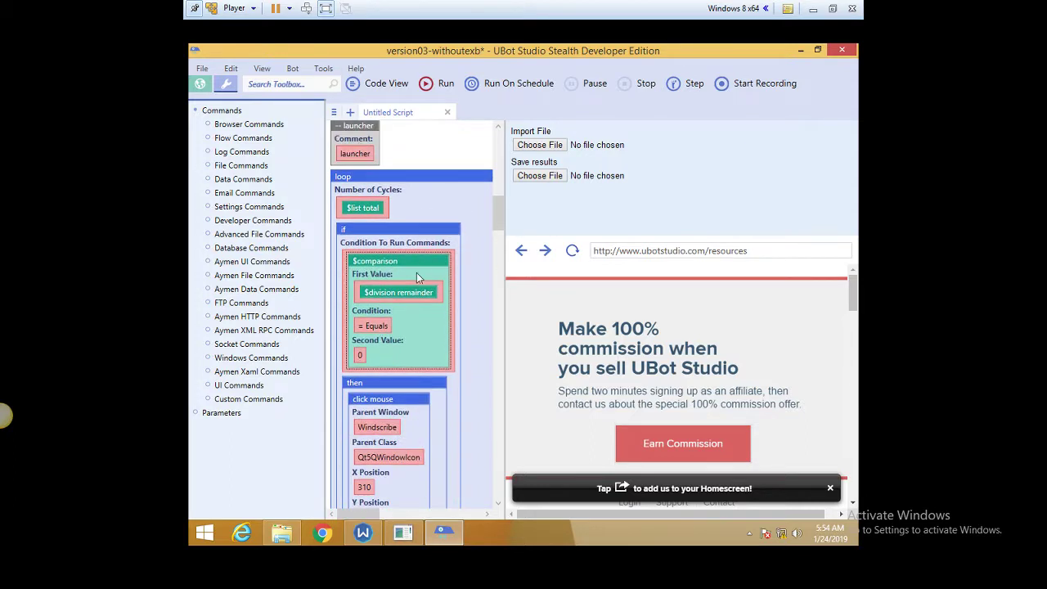
left_click(420, 282)
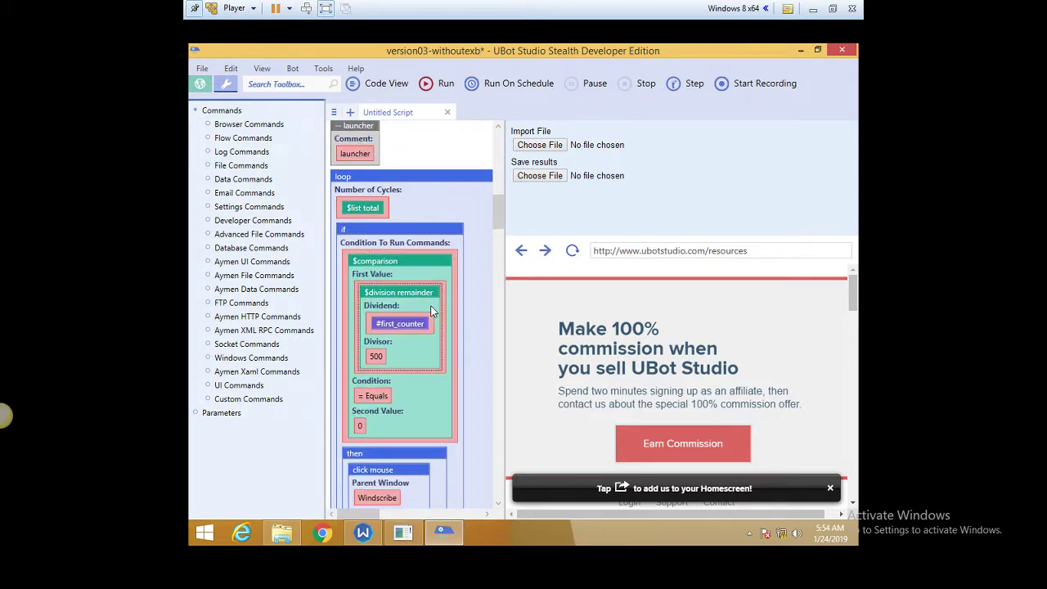
scroll(417, 305, "down", 1)
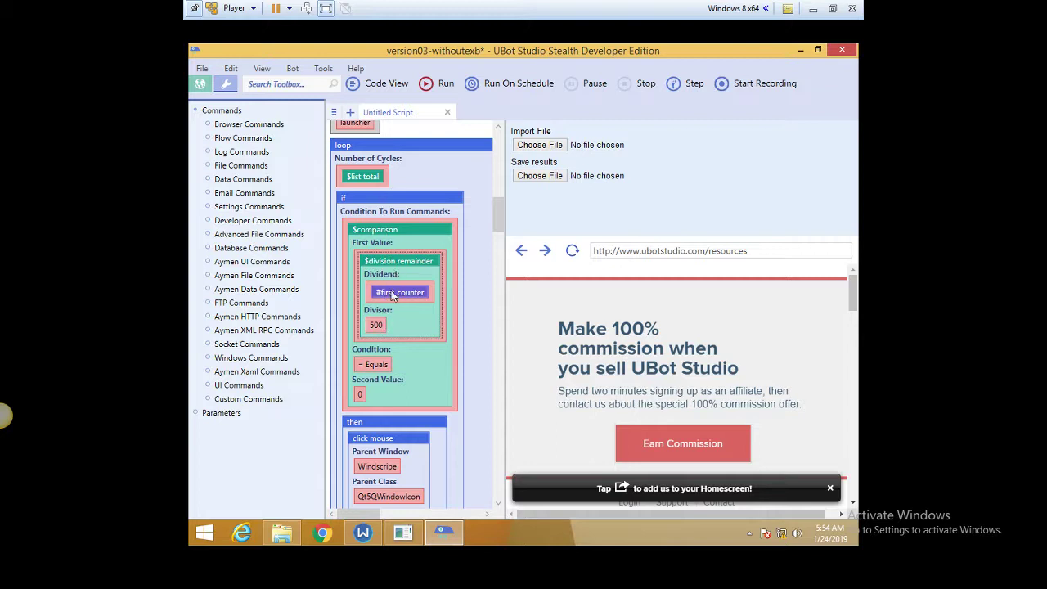
scroll(391, 214, "up", 2)
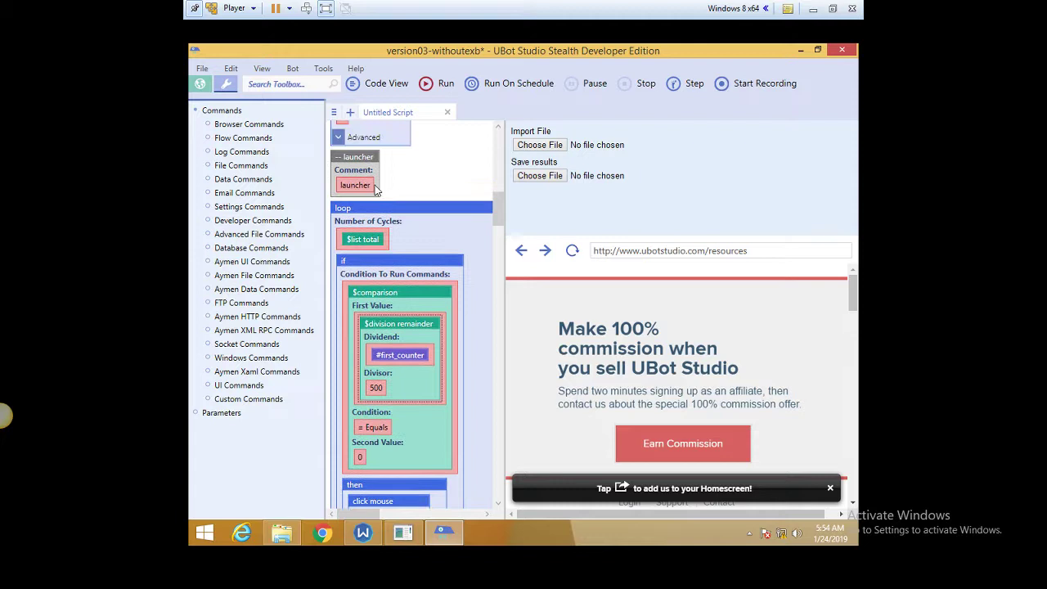
scroll(380, 196, "down", 5)
scroll(387, 248, "down", 5)
scroll(388, 249, "down", 3)
scroll(400, 257, "up", 4)
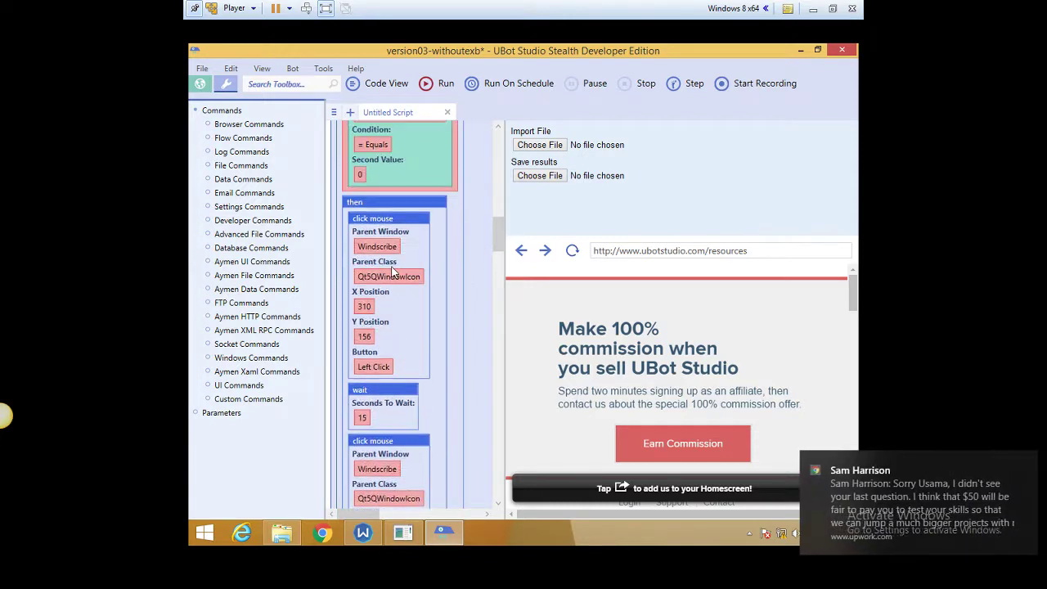
left_click(1025, 462)
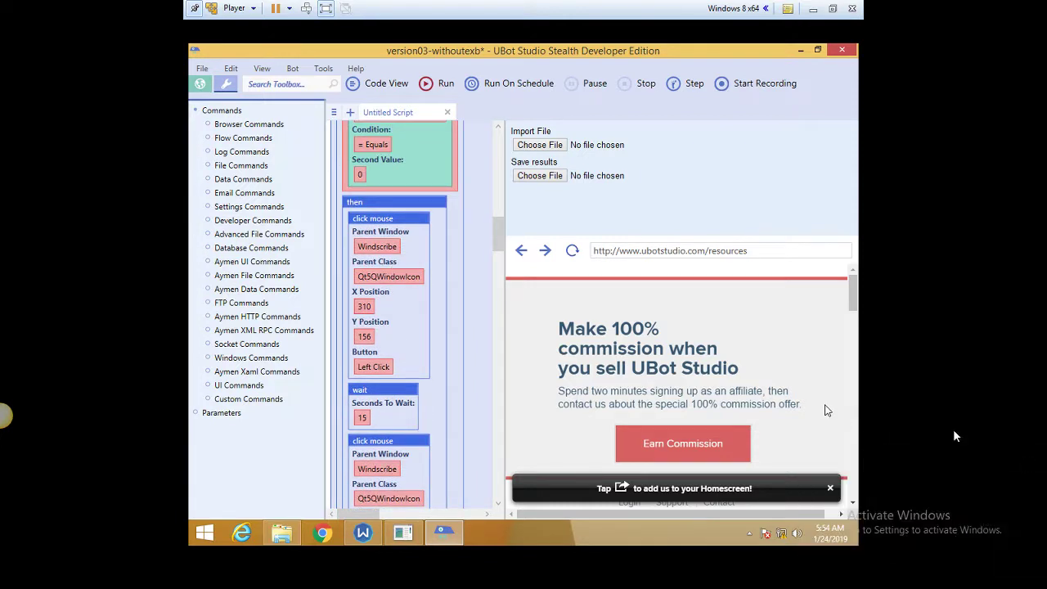
scroll(452, 247, "up", 3)
scroll(451, 247, "up", 1)
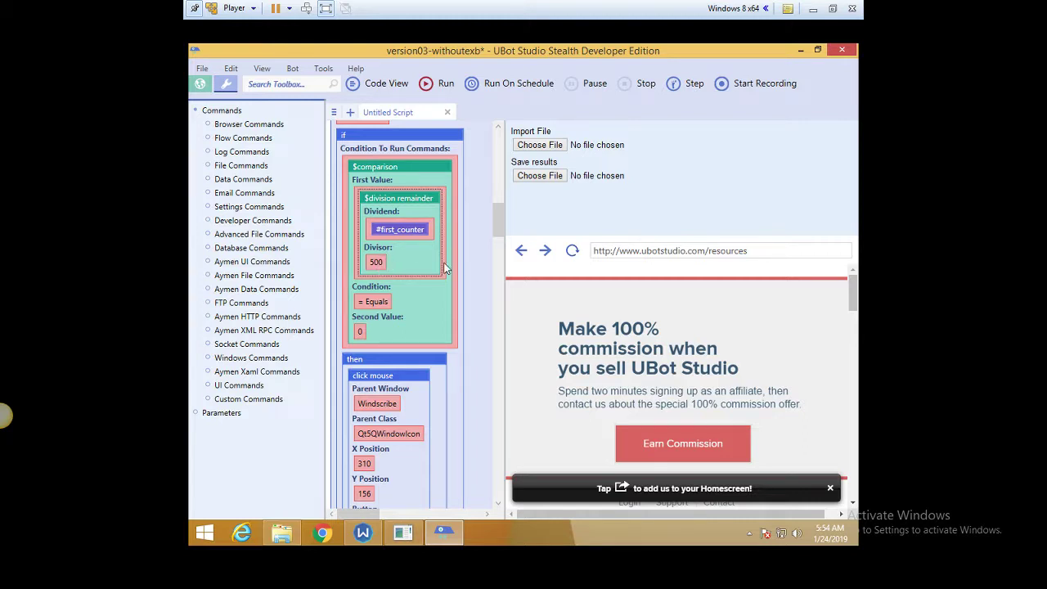
scroll(406, 276, "down", 1)
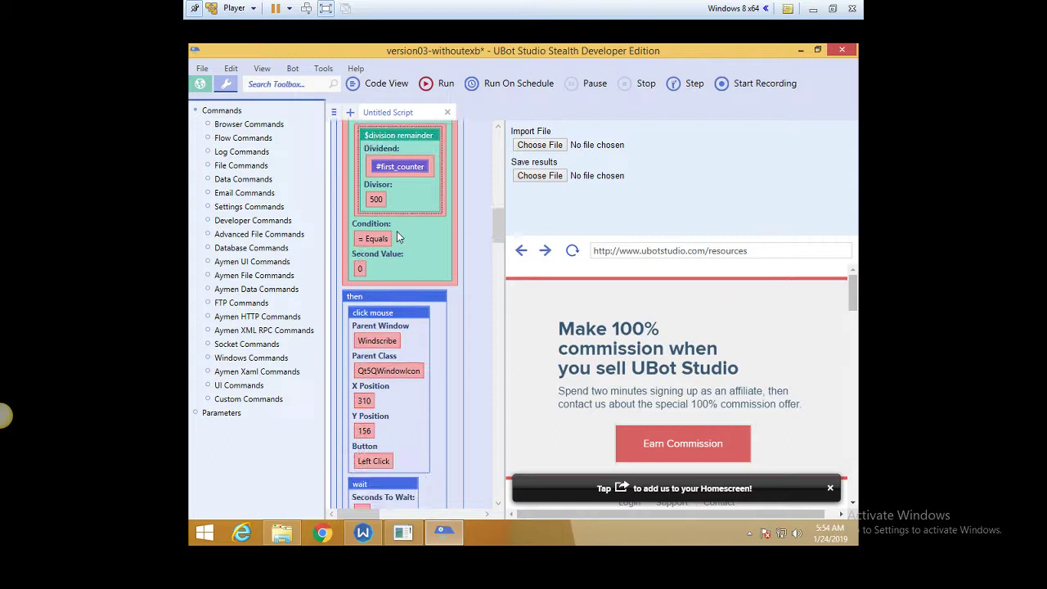
Disconnect Windscribe from its tray panel and return to the UBot script
left_click(363, 532)
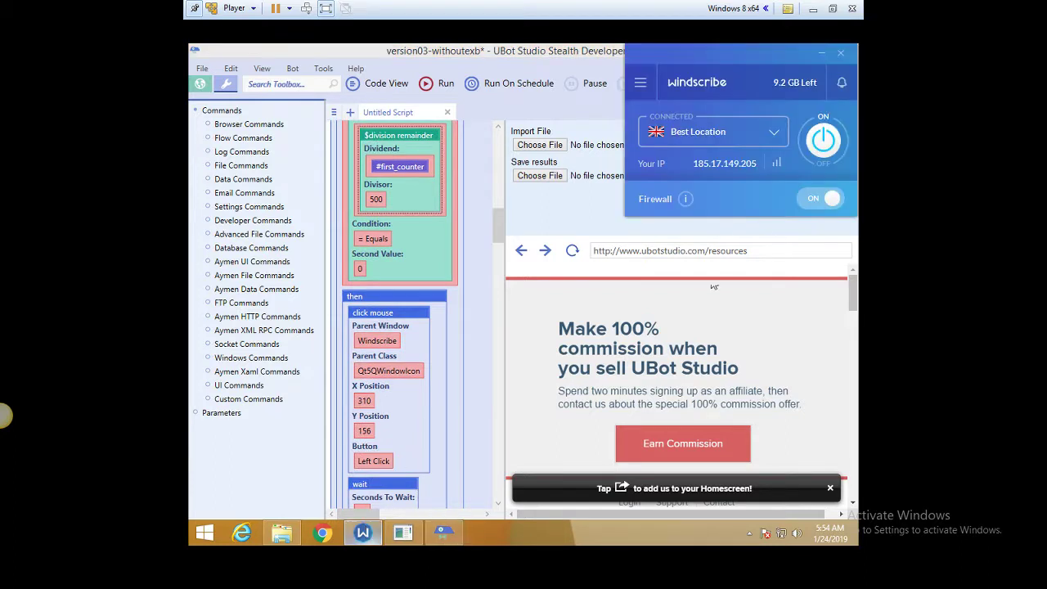
left_click(827, 143)
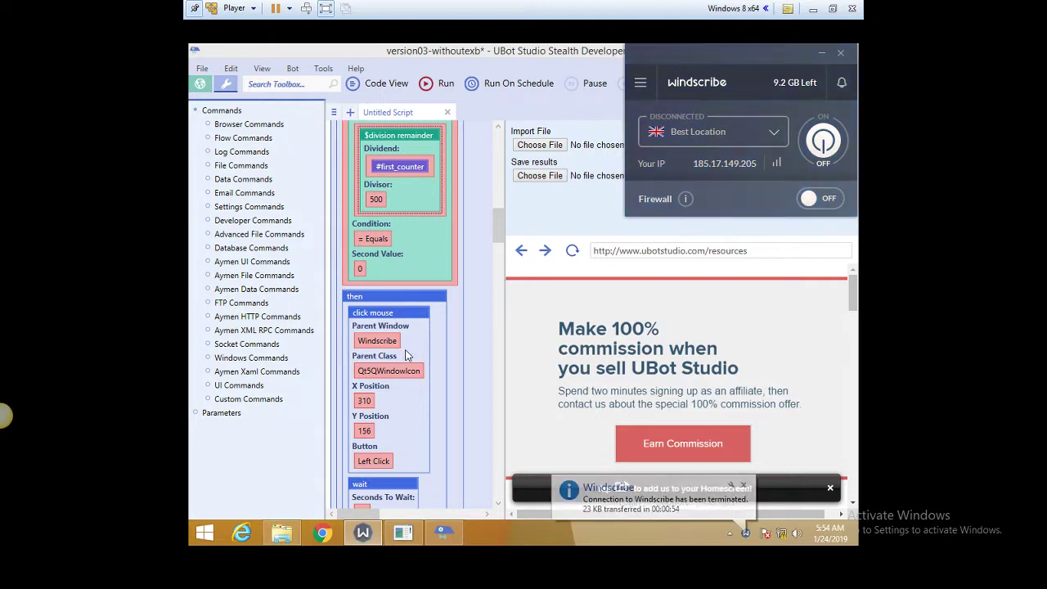
left_click(436, 325)
scroll(436, 327, "down", 3)
scroll(432, 336, "down", 2)
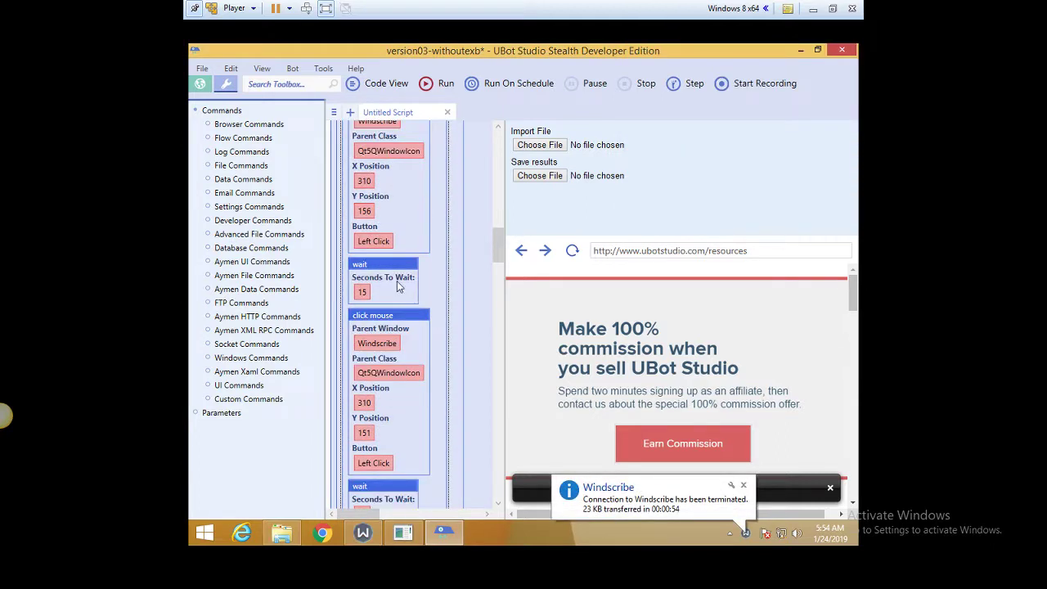
scroll(399, 298, "down", 2)
mouse_move(362, 534)
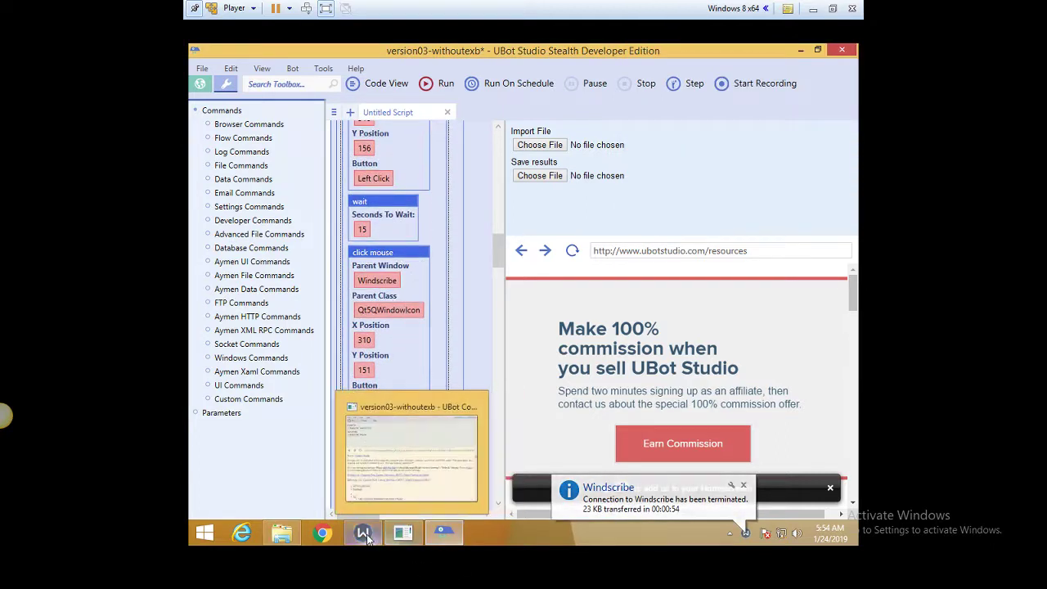
left_click(445, 457)
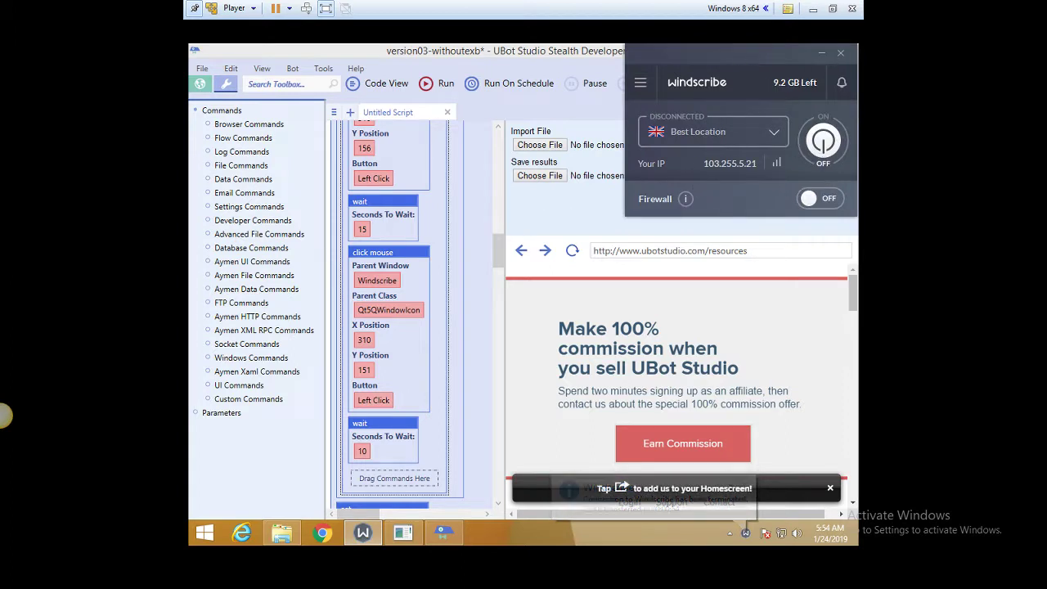
left_click(576, 60)
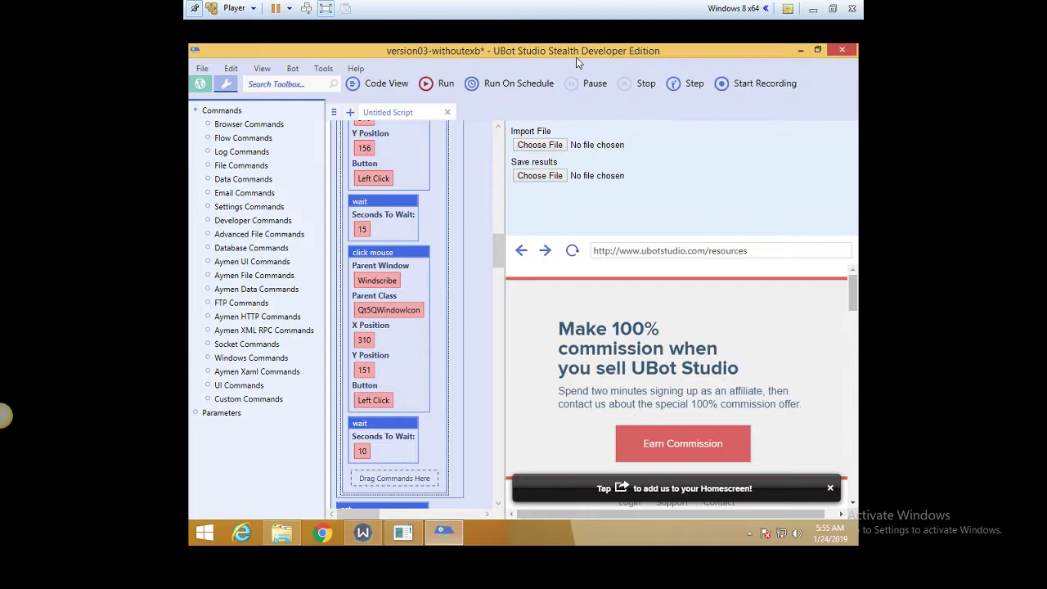
Minimize UBot Studio and the compiled bot, leaving the Downloads folder's 12 files visible
left_click(802, 51)
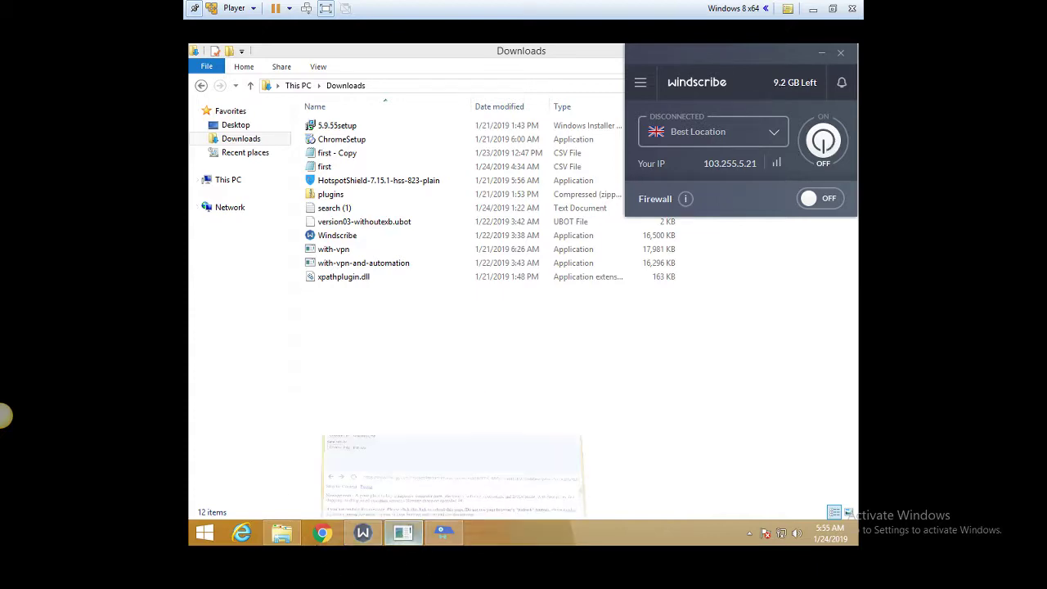
left_click(402, 532)
left_click(402, 533)
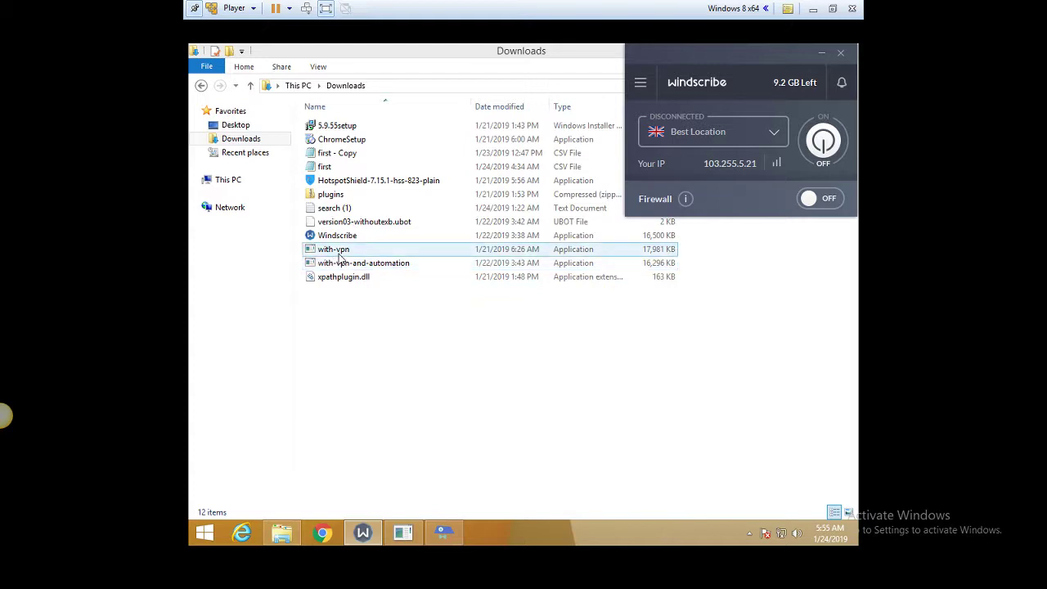
left_click(350, 180)
double_click(350, 167)
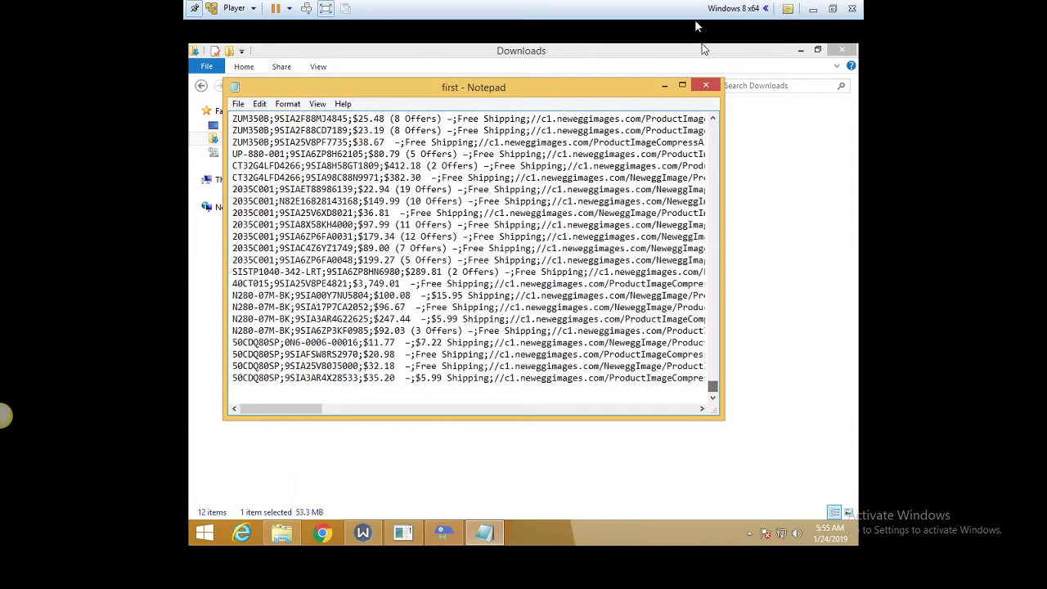
left_click(705, 85)
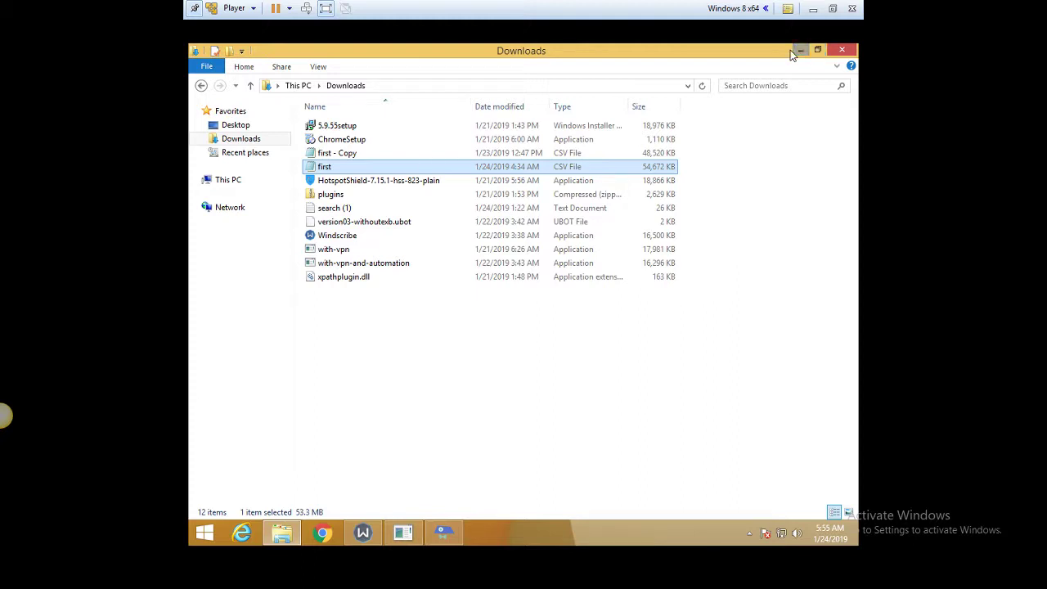
Cancel closing the VM, minimize VMware Player, and bring OBS up over Newegg
left_click(851, 8)
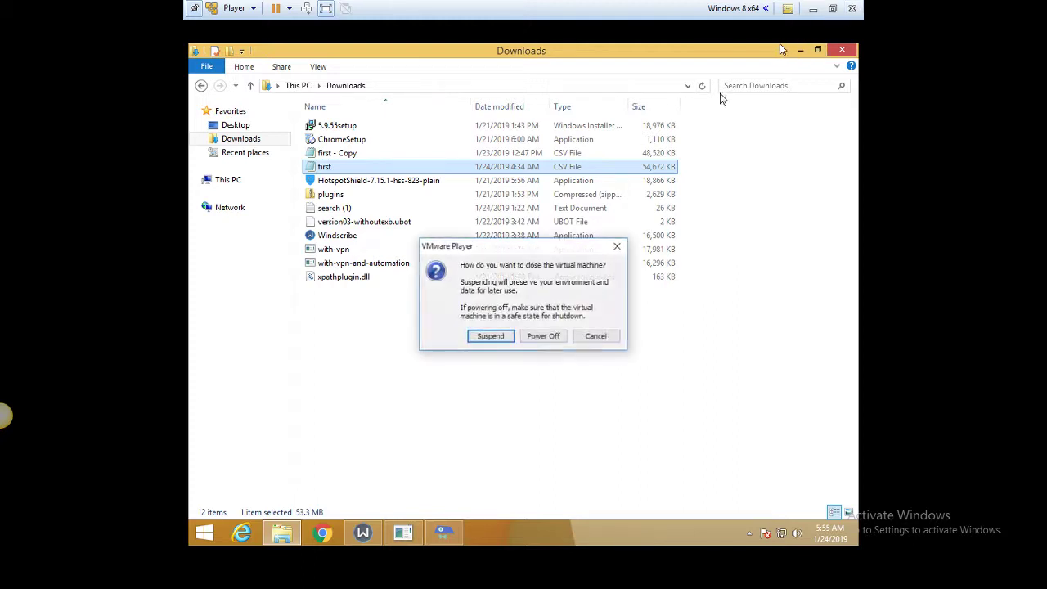
left_click(595, 336)
left_click(815, 8)
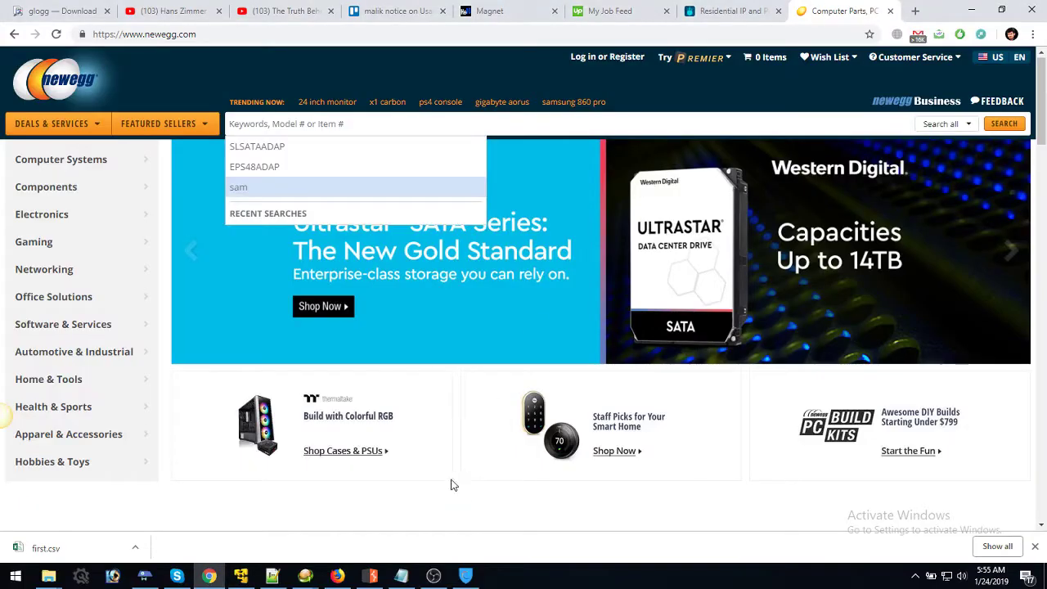
left_click(434, 576)
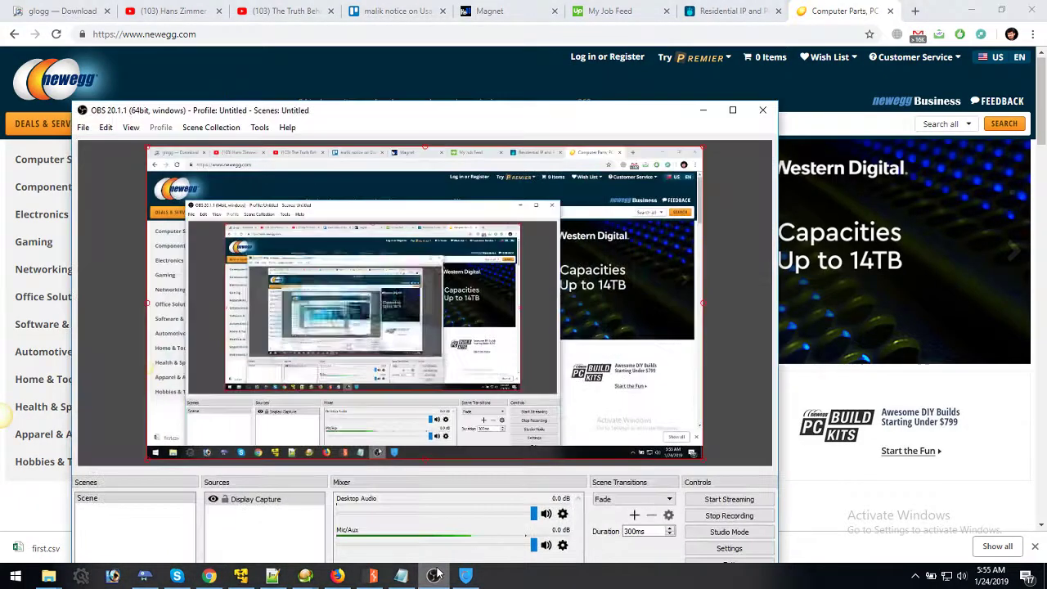